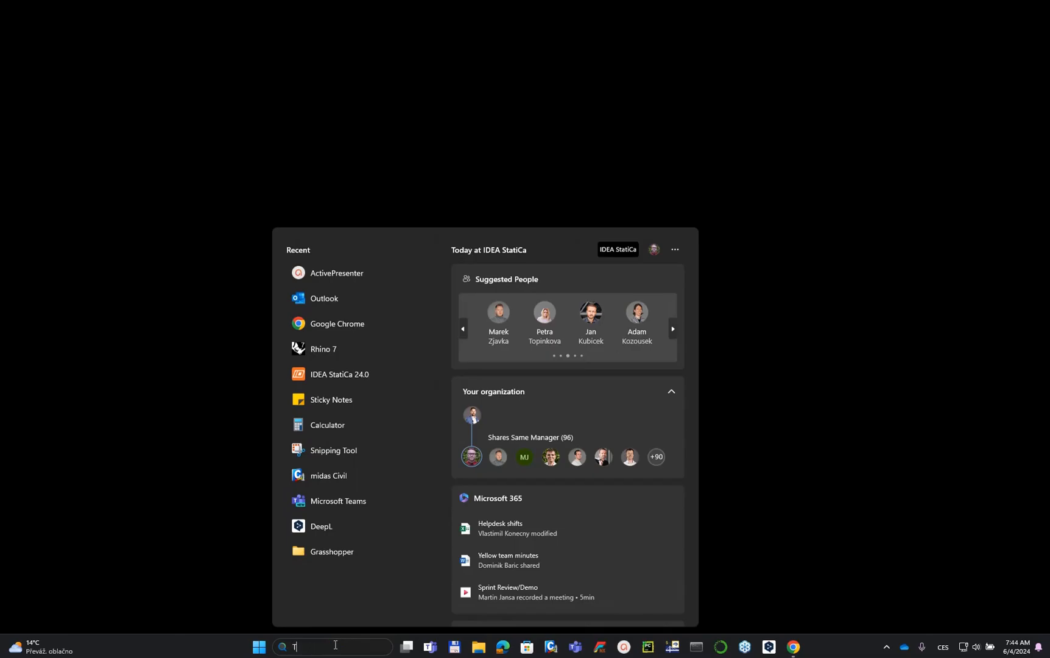
Launch Rhino and start a new model from the Large Objects - Meters template.
key("BackSpace")
key("BackSpace")
key("BackSpace")
key("BackSpace")
type("rhino")
key("Return")
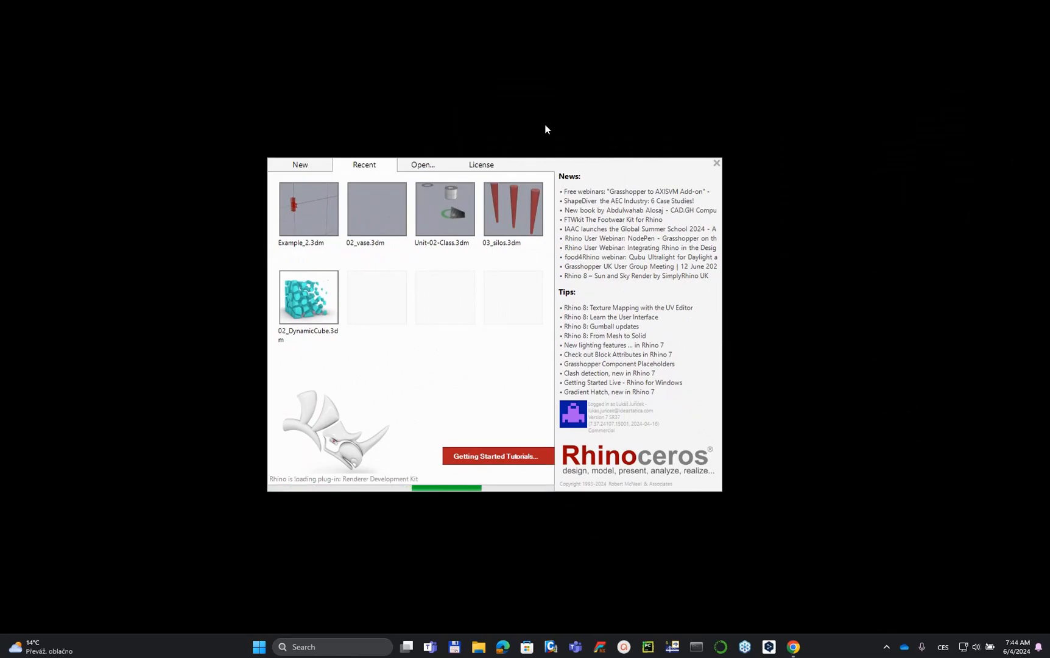
left_click(296, 170)
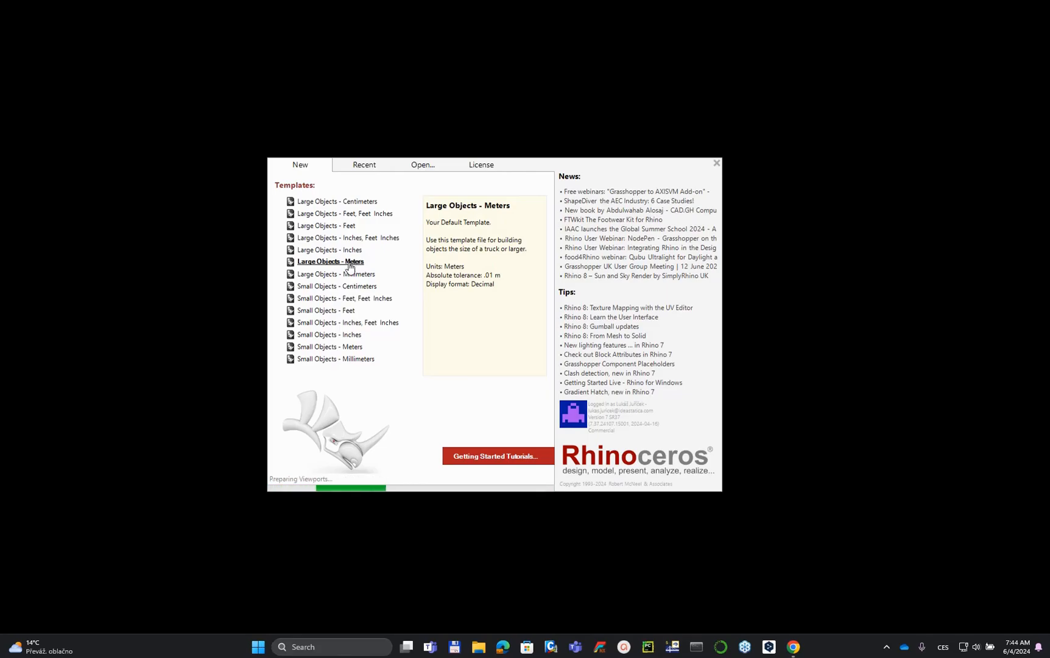
left_click(350, 264)
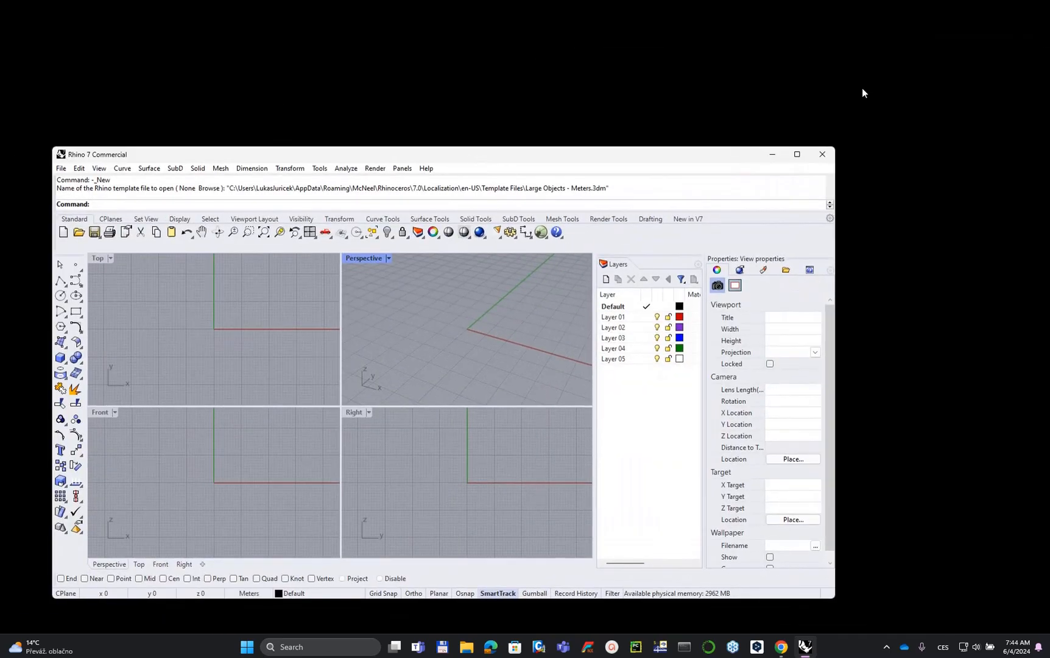
Maximize the Rhino window and enlarge the Perspective viewport to fill the modelling area.
left_click(797, 154)
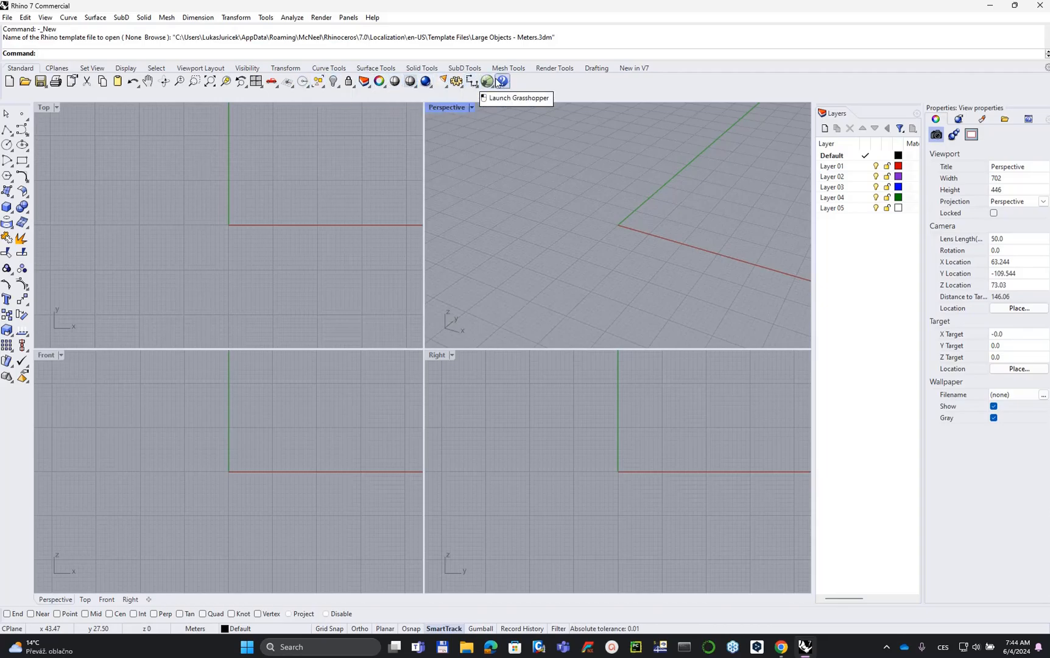
left_click(256, 81)
left_click(288, 103)
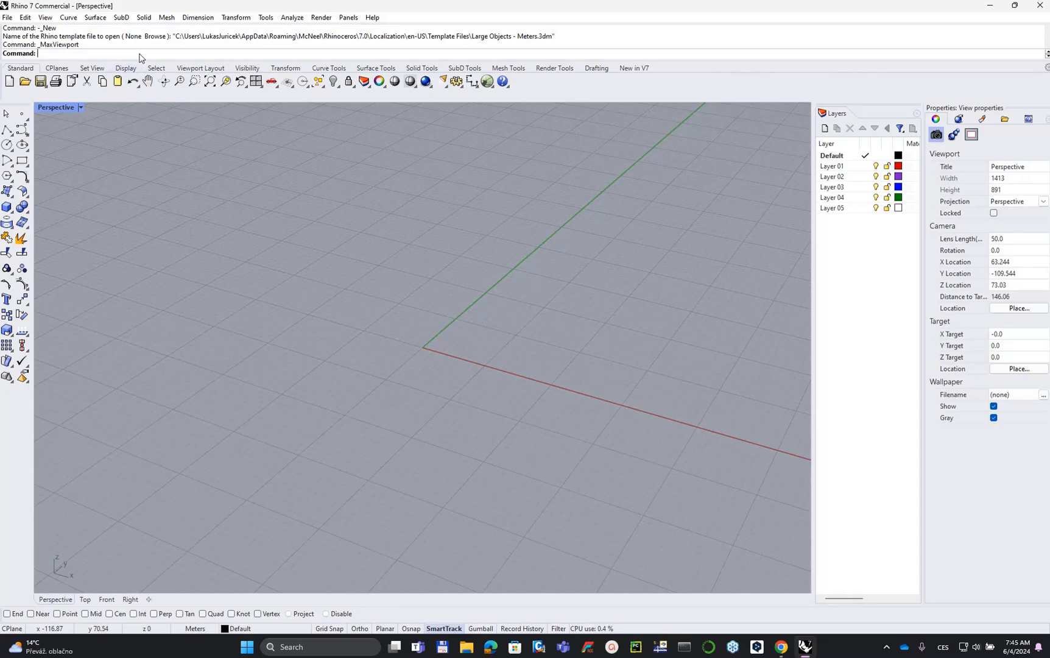
Search the Package Manager for "IDEA", check the versions offered for the IDEAStatiCa package, and close the manager.
type("PackageManager")
key("Return")
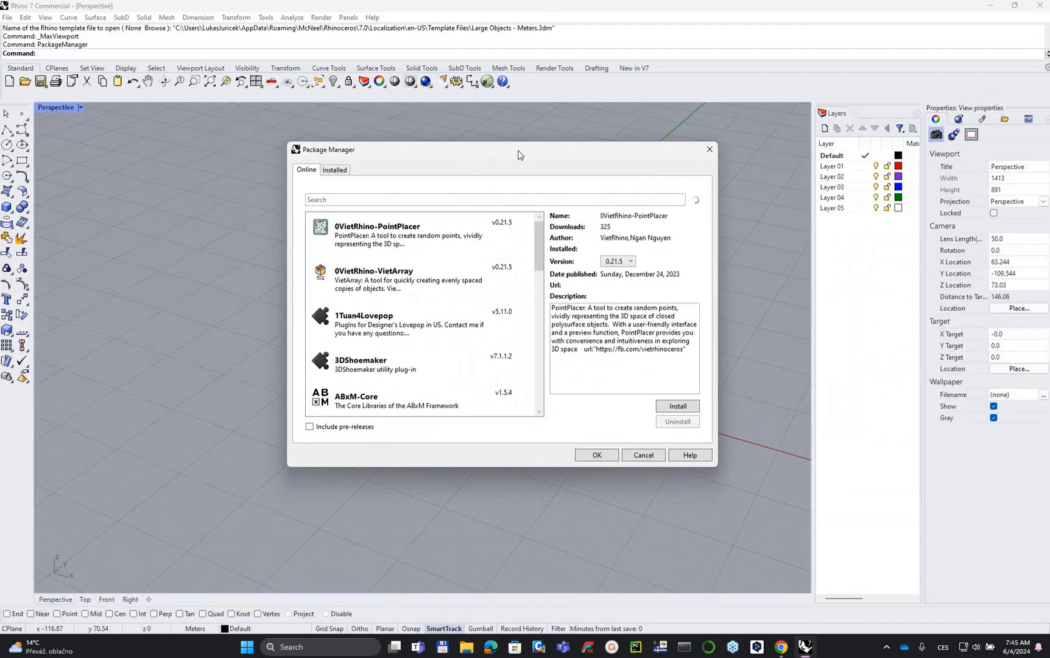
left_click(368, 197)
type("IDEA")
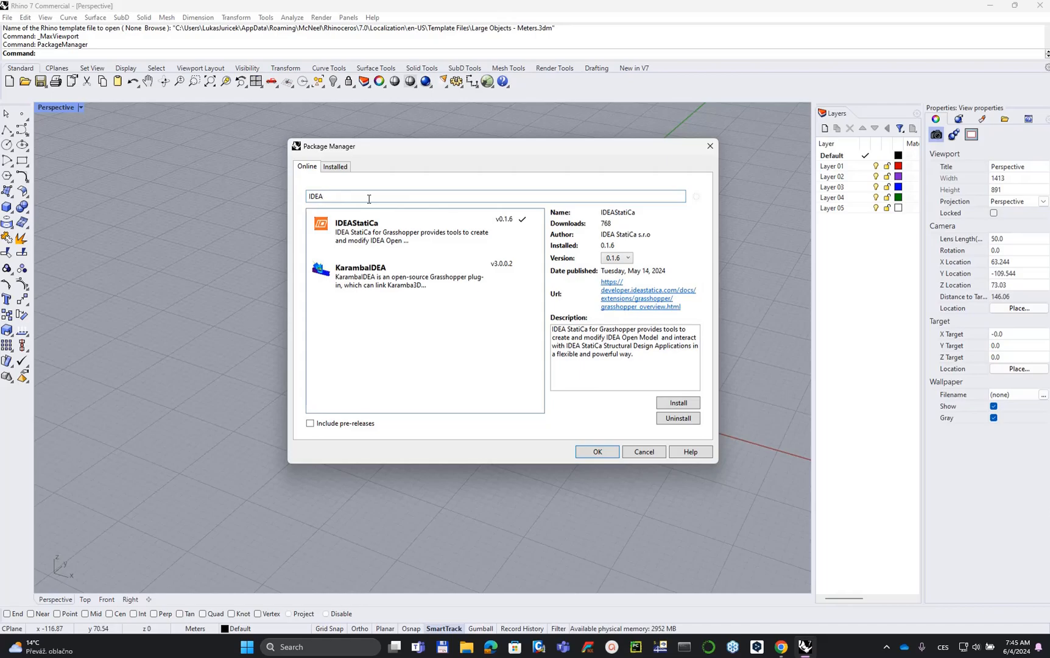
left_click(417, 236)
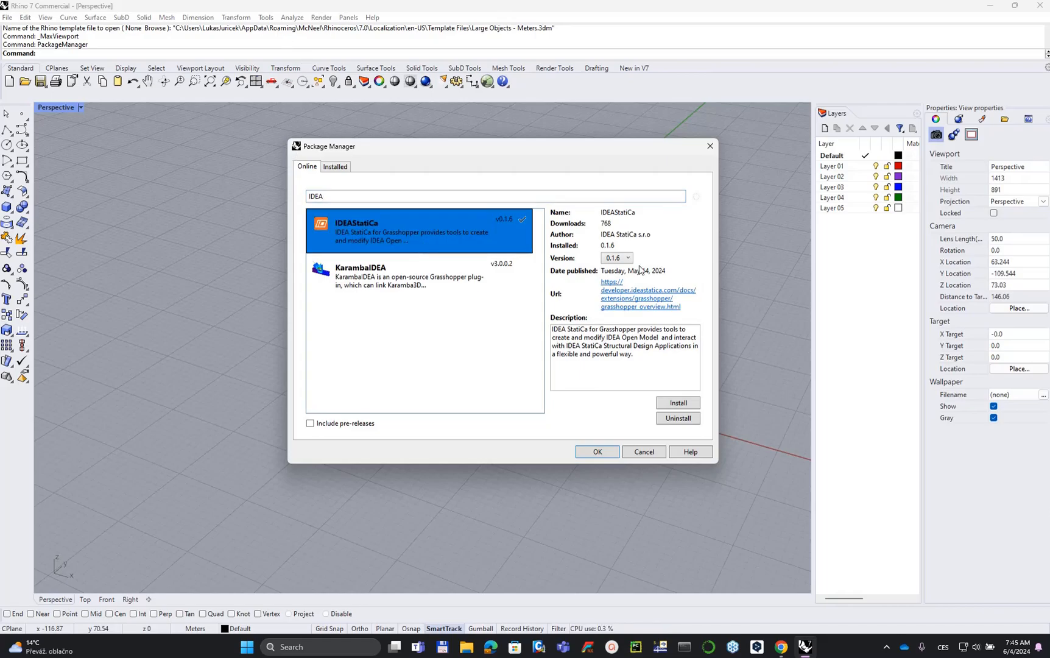
left_click(631, 259)
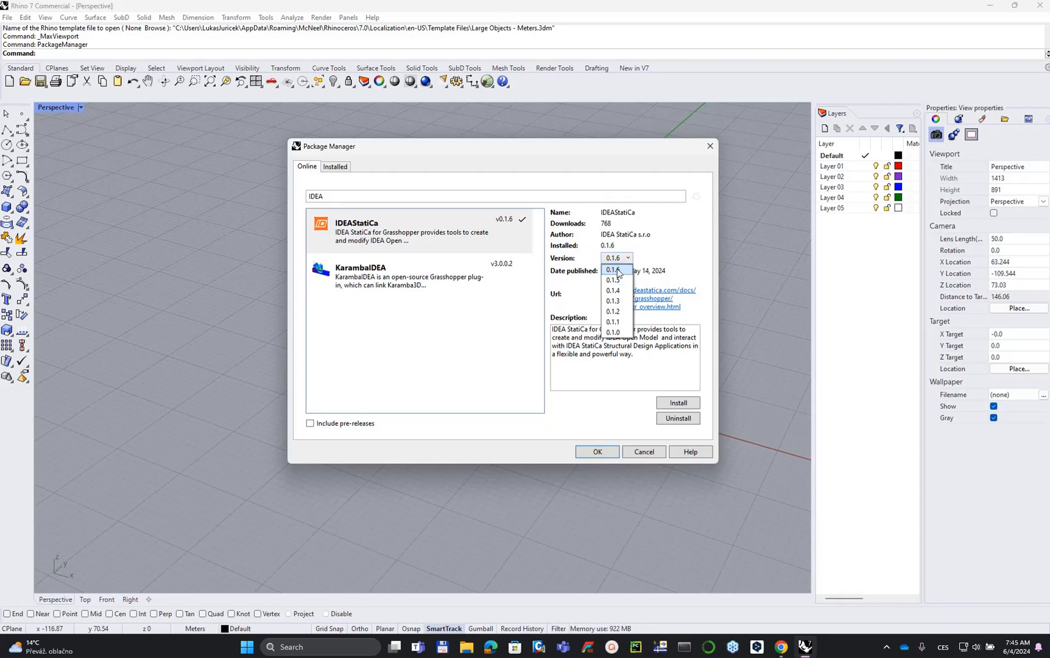
left_click(666, 260)
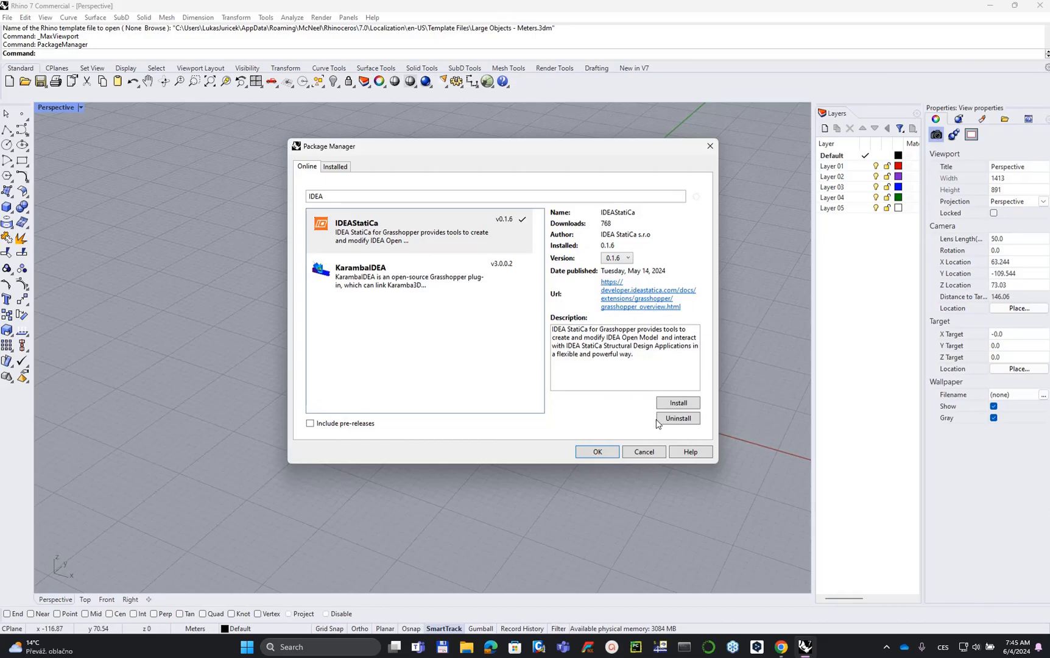
left_click(710, 146)
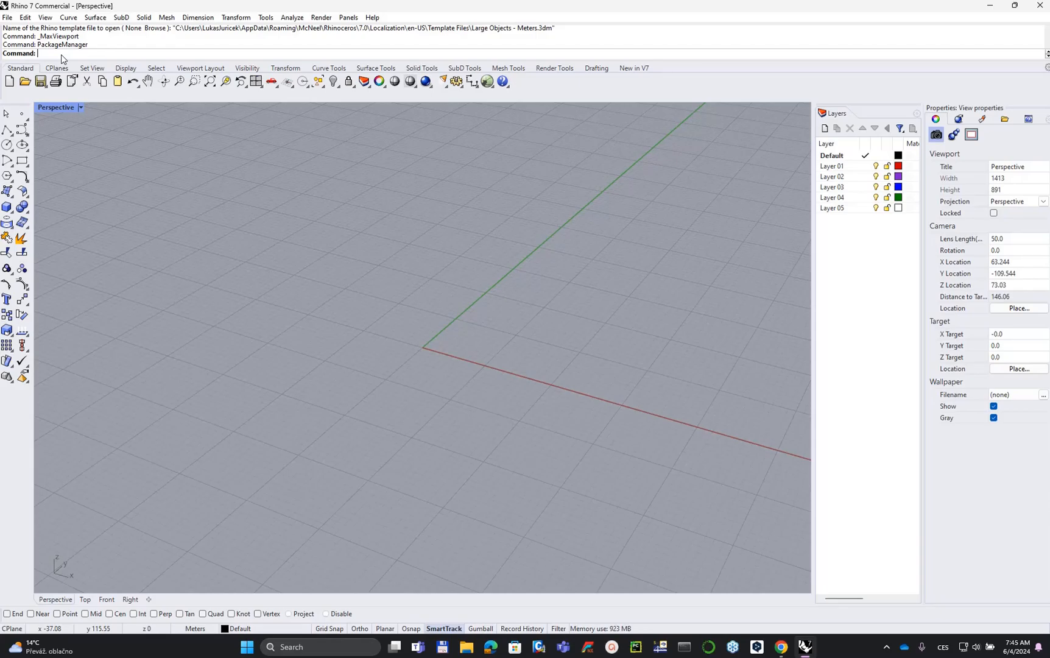
Search the Package Manager for "COLIBRI", check the versions offered for the Colibri package, and close the manager.
type("PackageManager")
key("Return")
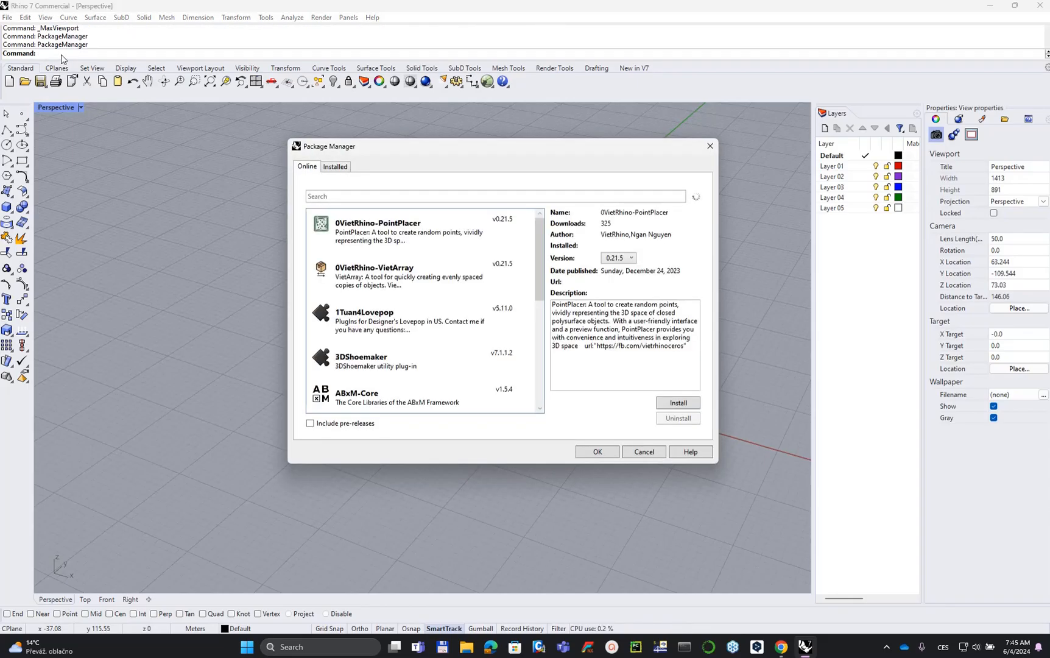
left_click(420, 194)
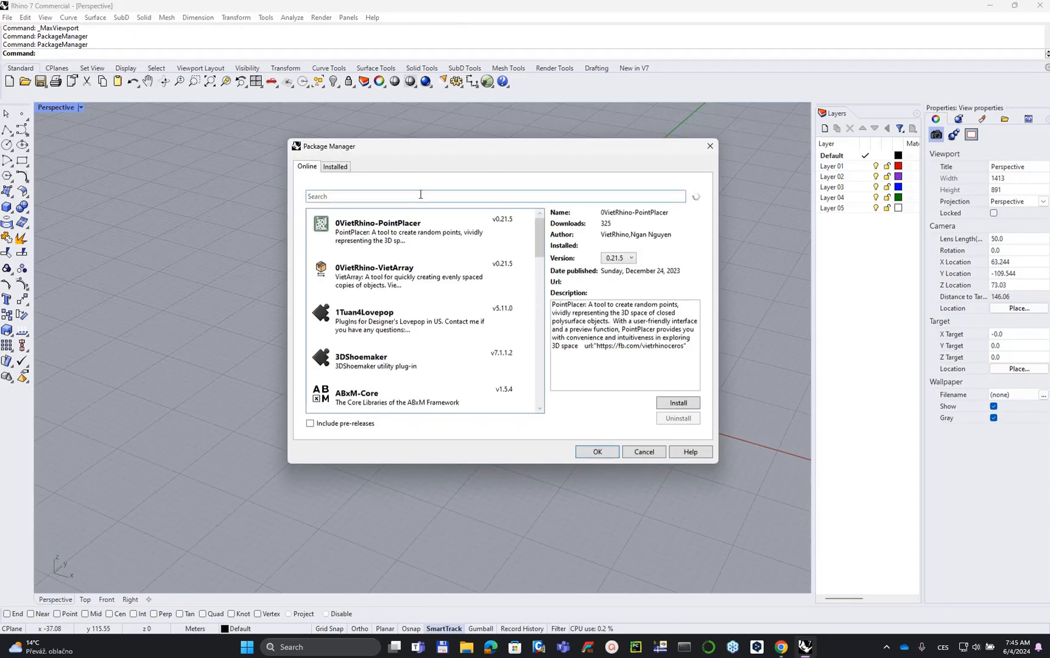
type("coLIB")
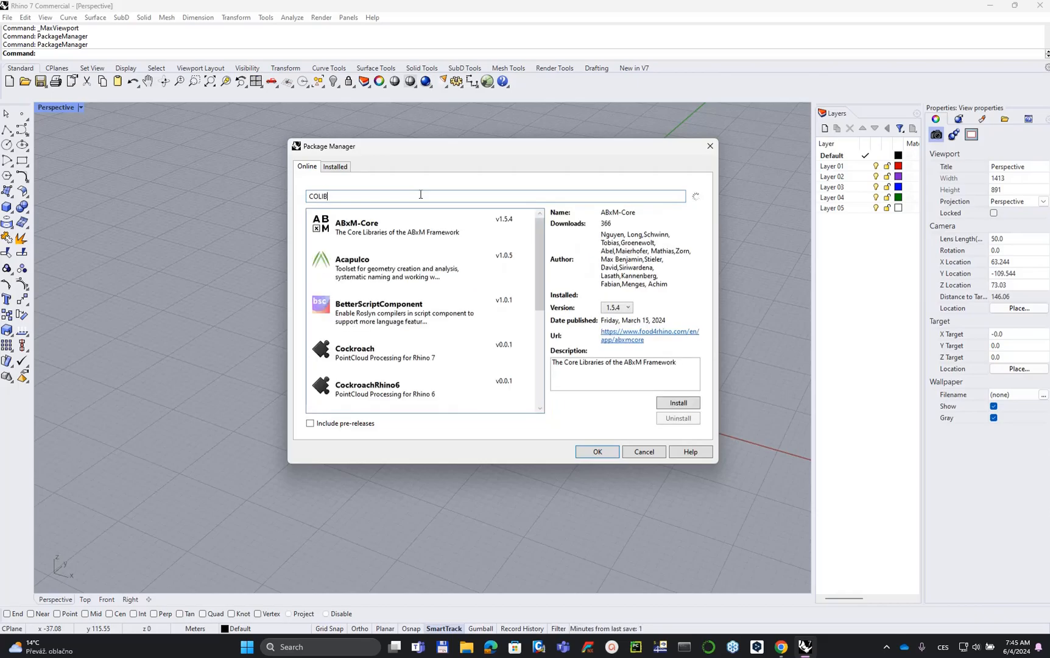
type("RI")
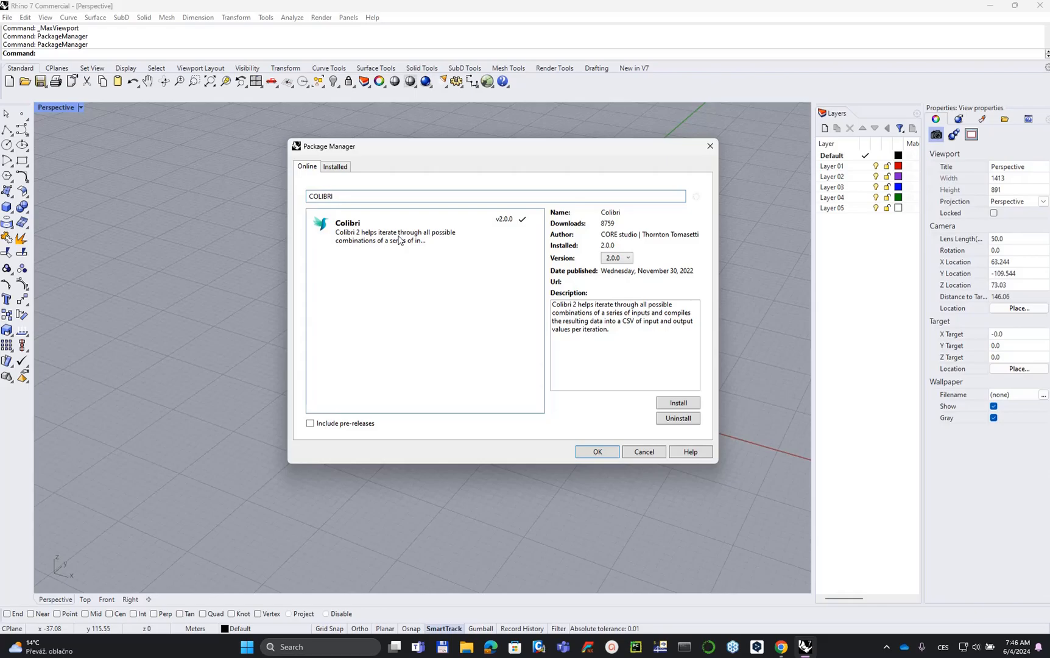
left_click(627, 258)
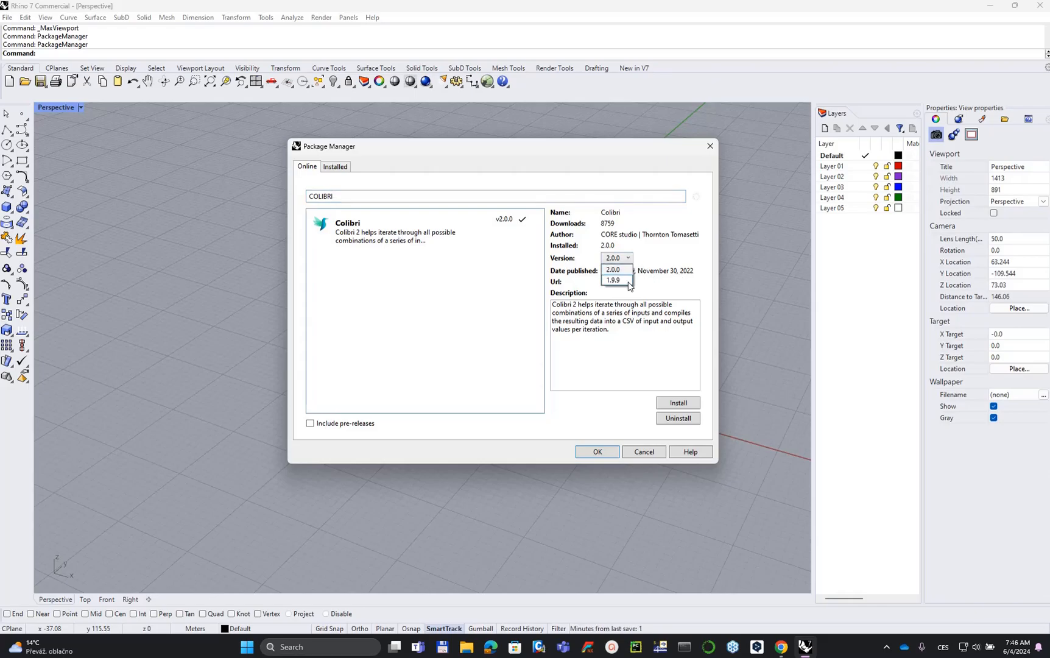
left_click(612, 269)
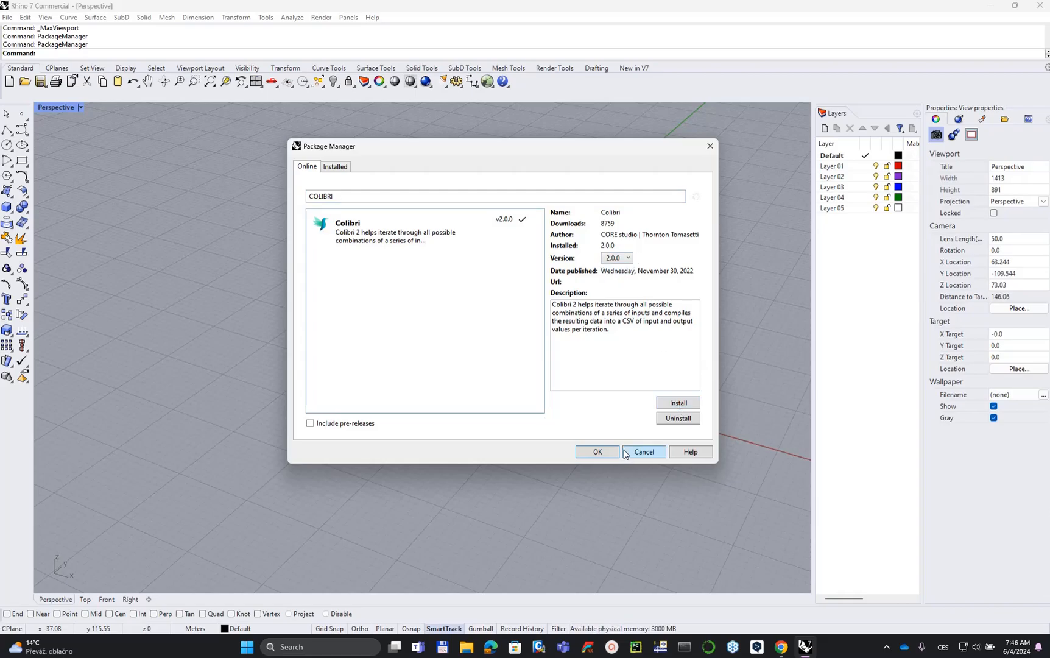
left_click(710, 145)
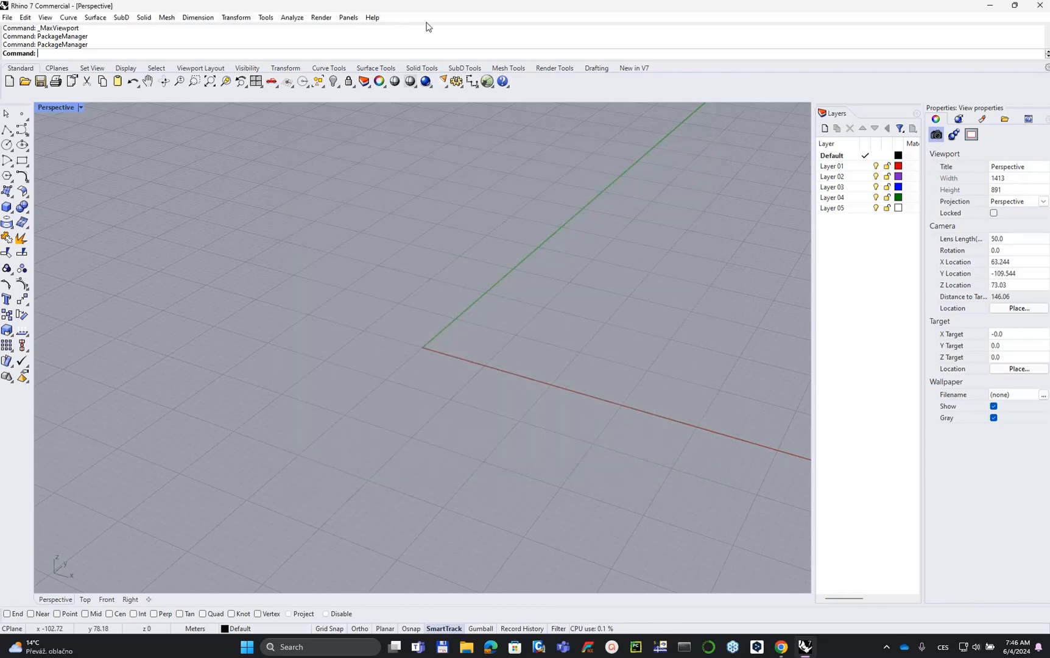
Launch Grasshopper and resolve the file conflict by loading the LunchBox.gha copy from the Libraries folder.
left_click(486, 81)
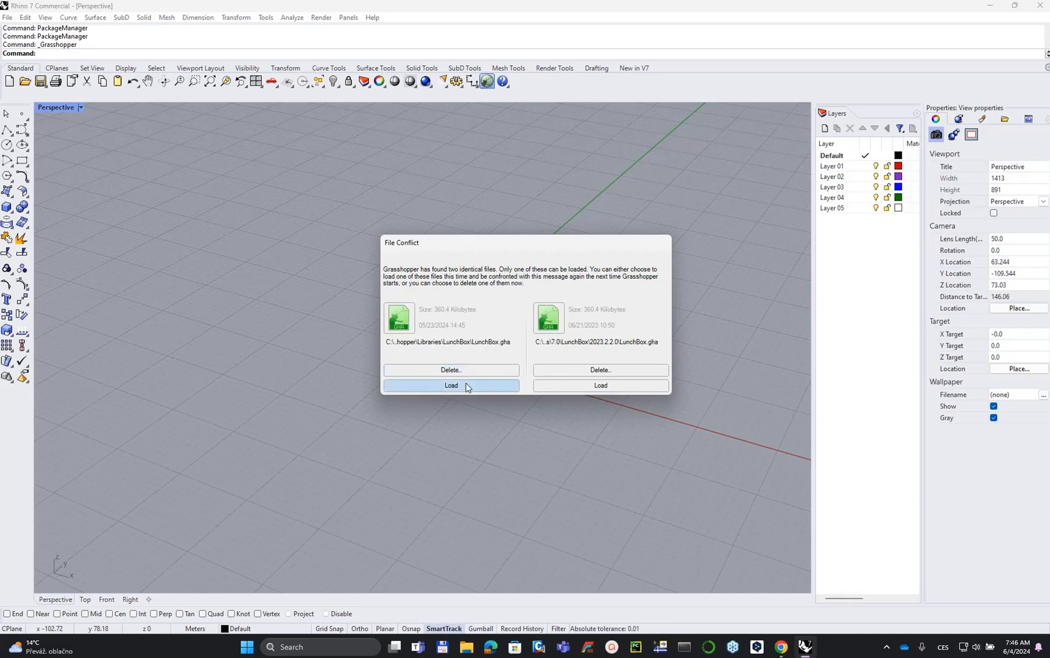
left_click(467, 386)
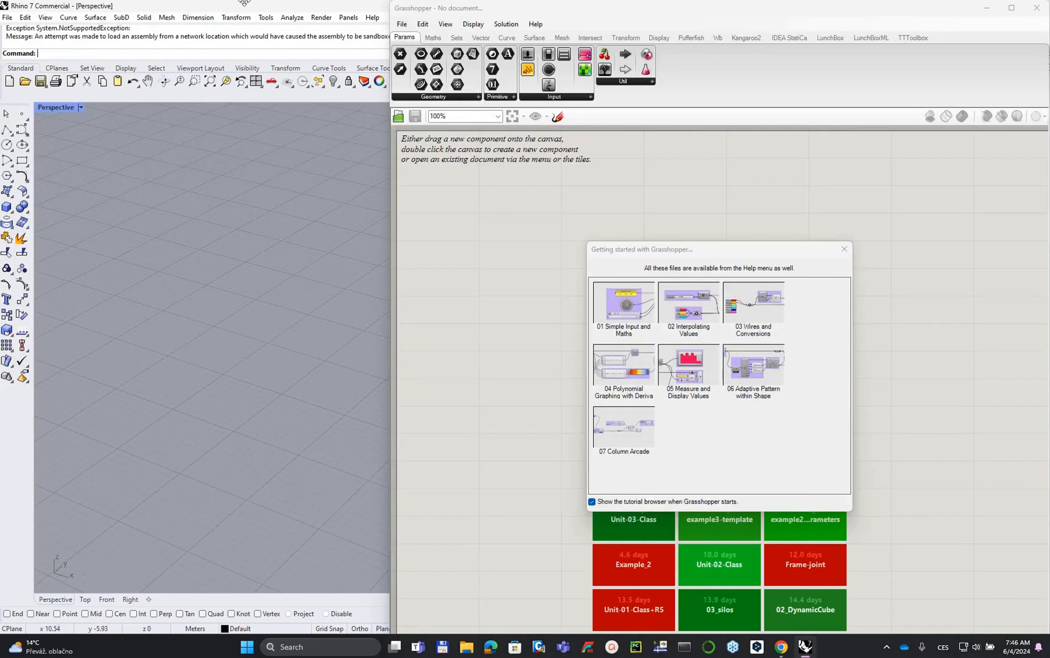
Arrange the Rhino and Grasshopper windows side by side and close the Grasshopper tutorial browser.
left_click_drag(271, 5, 2, 113)
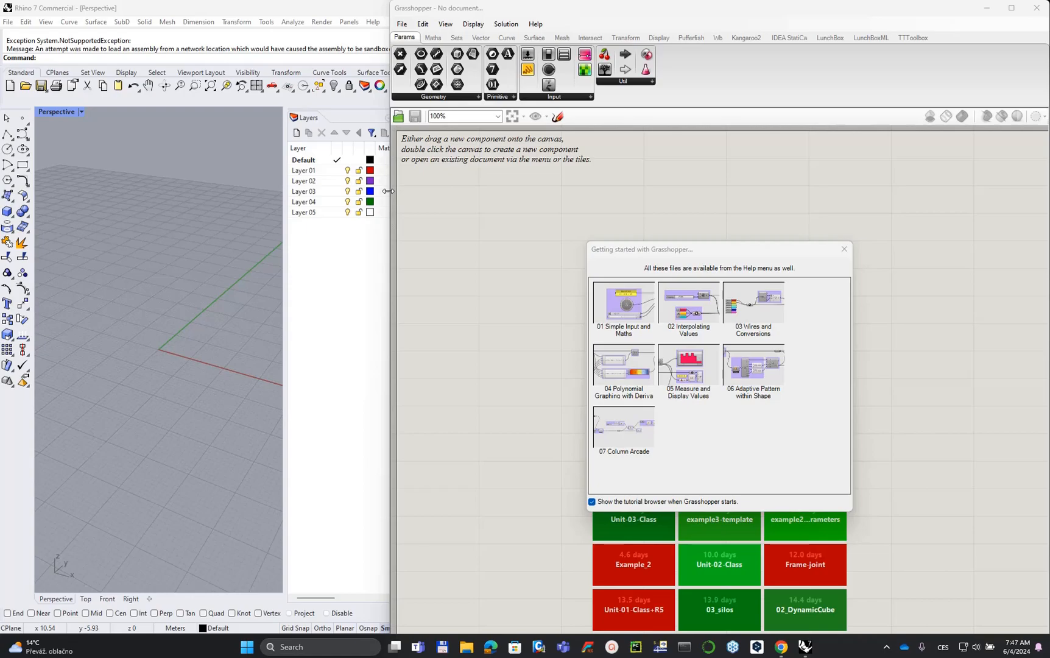
left_click_drag(653, 8, 1047, 65)
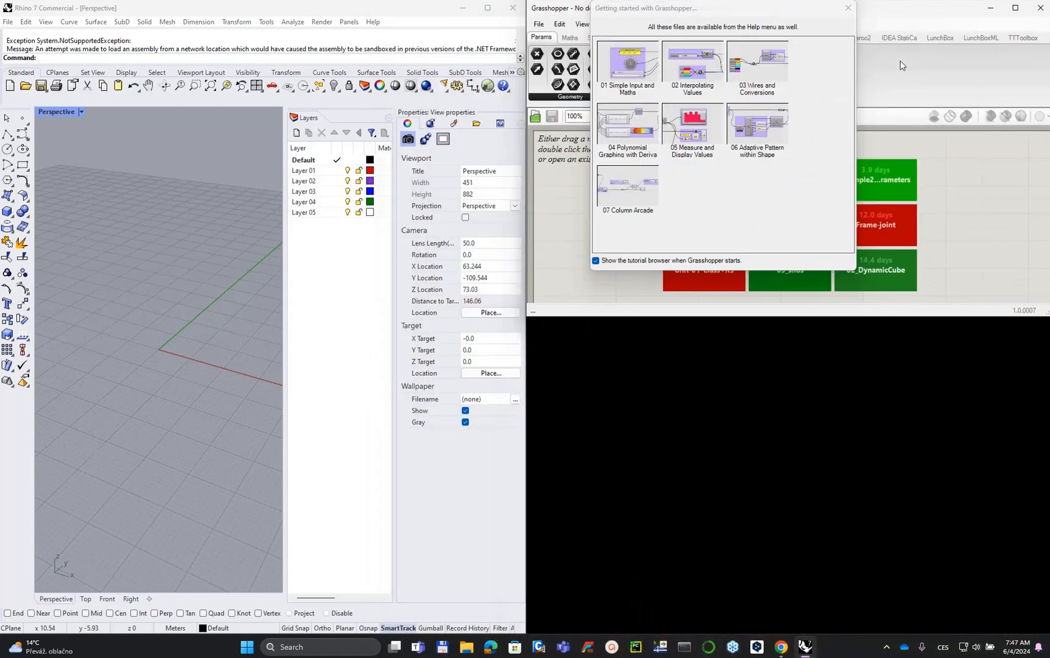
left_click_drag(907, 10, 1049, 140)
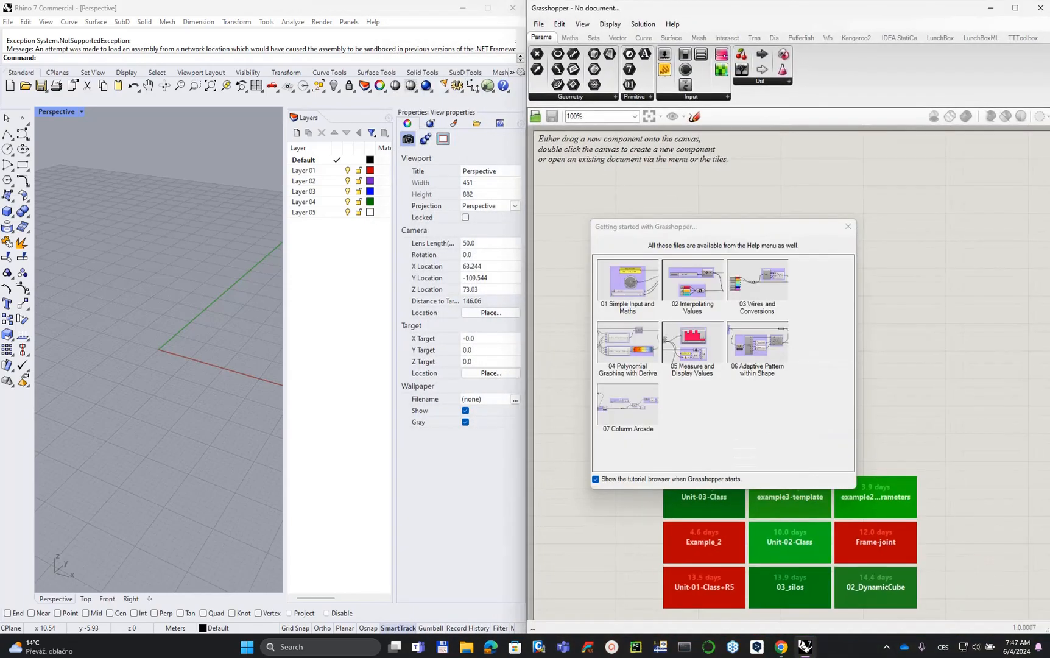
left_click(847, 226)
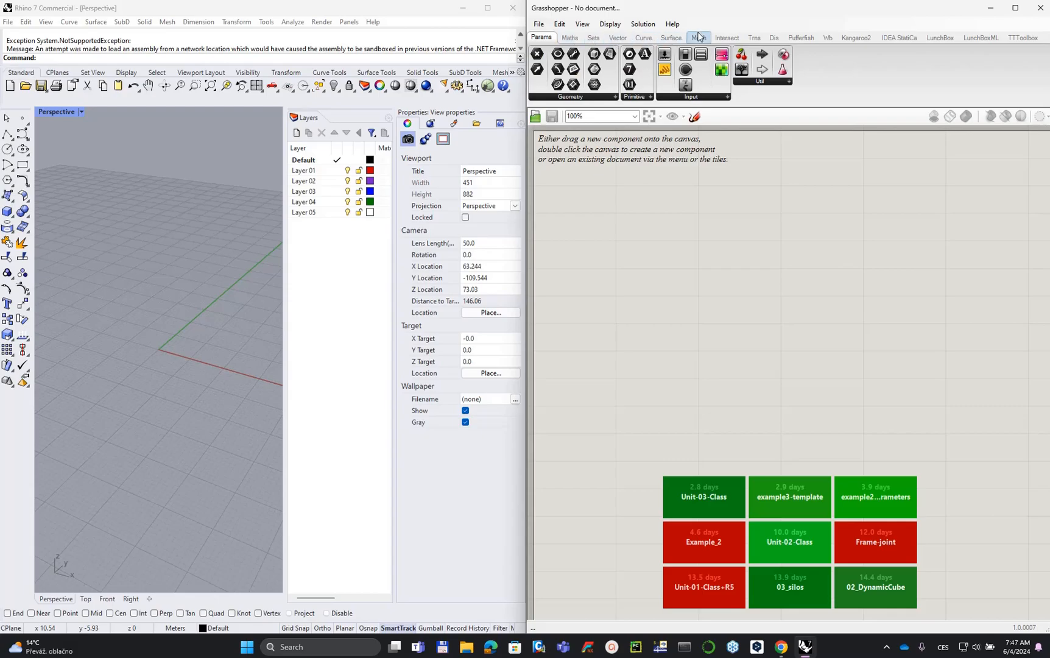
Show the IDEA StatiCa components in Grasshopper, and widen both the Grasshopper window and Rhino's Perspective viewport.
left_click(903, 38)
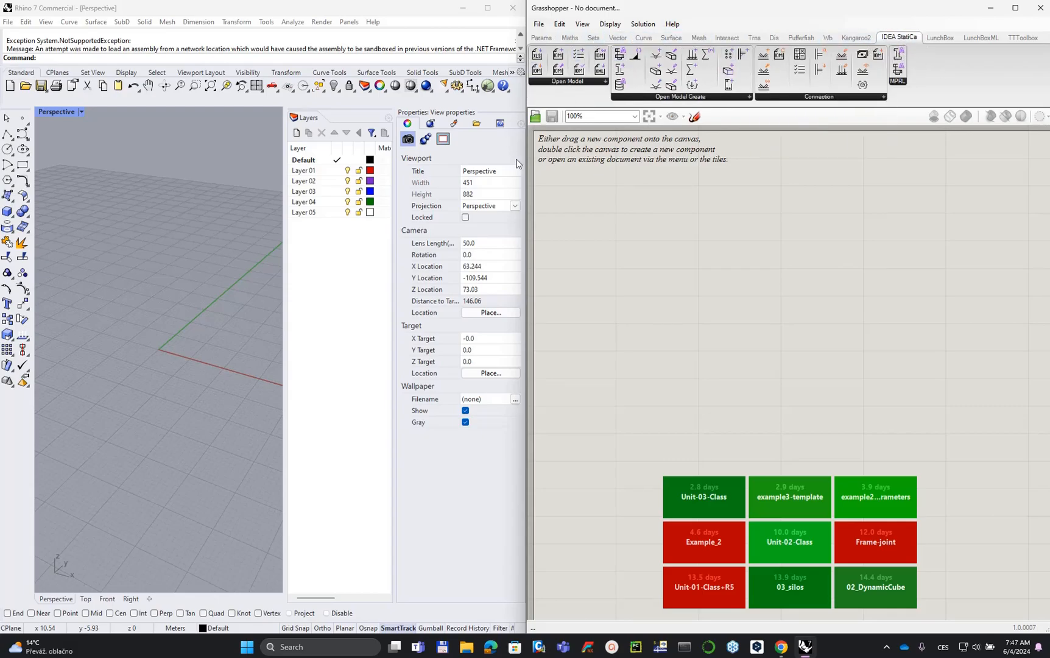
left_click_drag(527, 164, 395, 173)
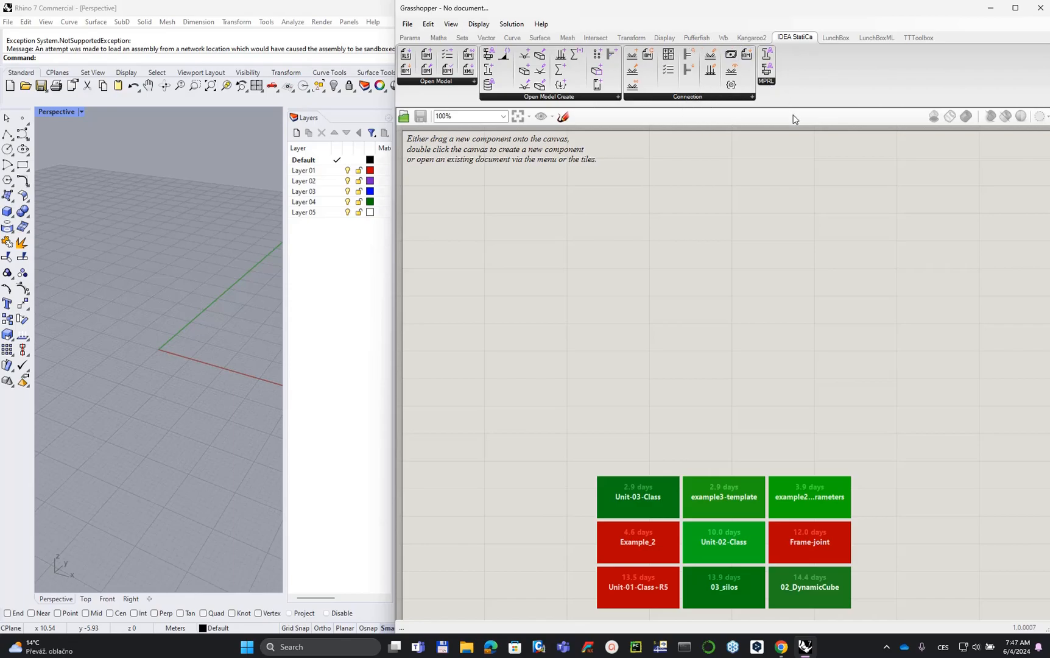
left_click(753, 97)
left_click_drag(286, 281, 334, 280)
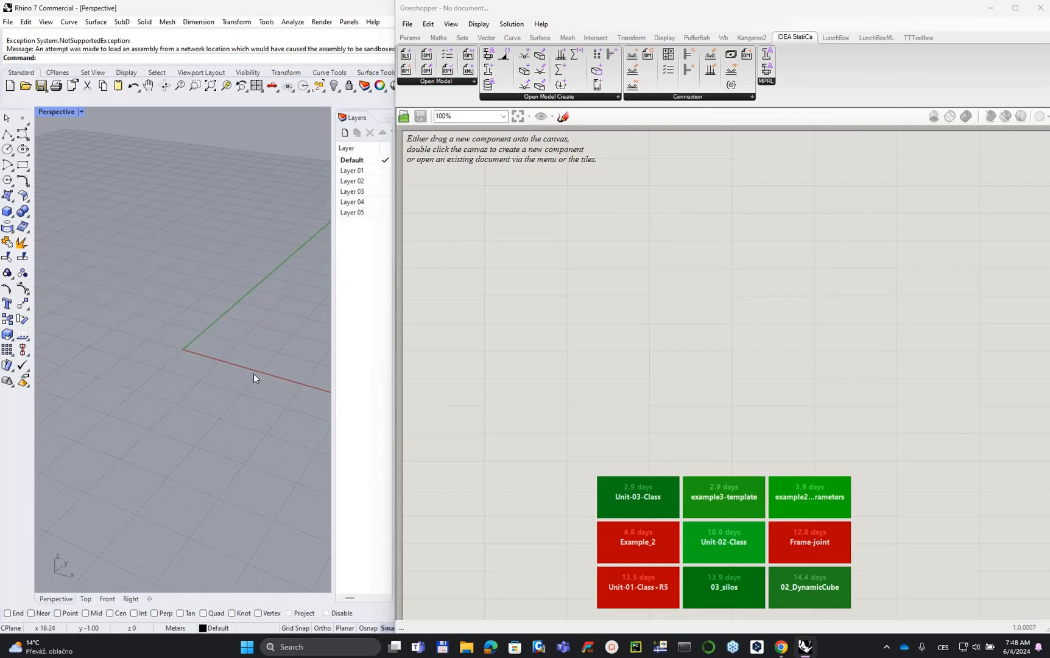
Place a File Path parameter on the upper-left area of the empty Grasshopper canvas.
left_click(409, 38)
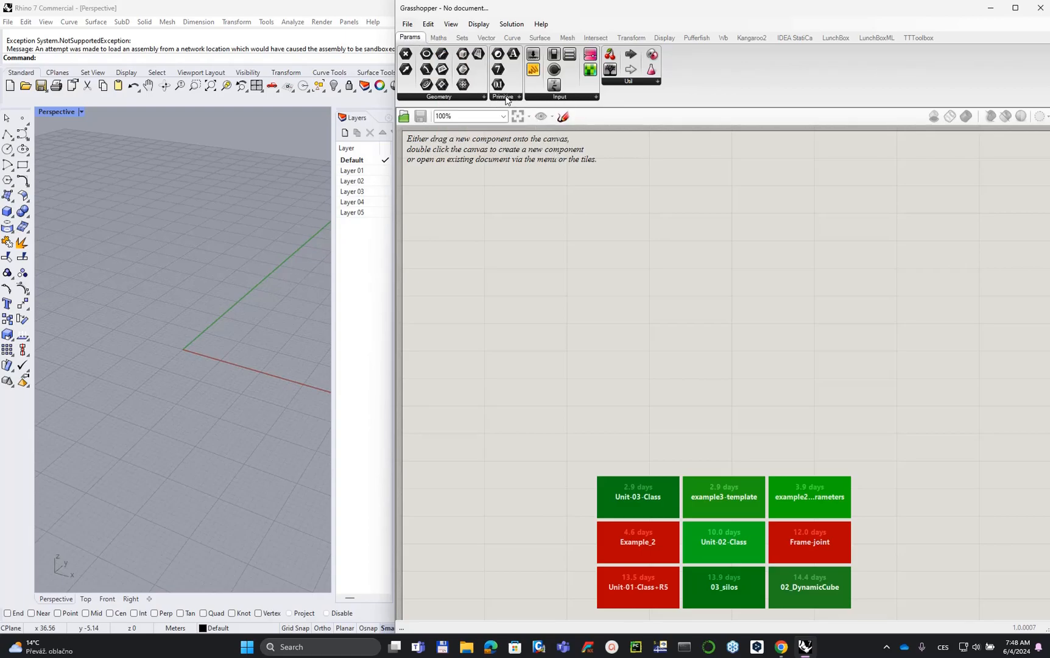
left_click(505, 98)
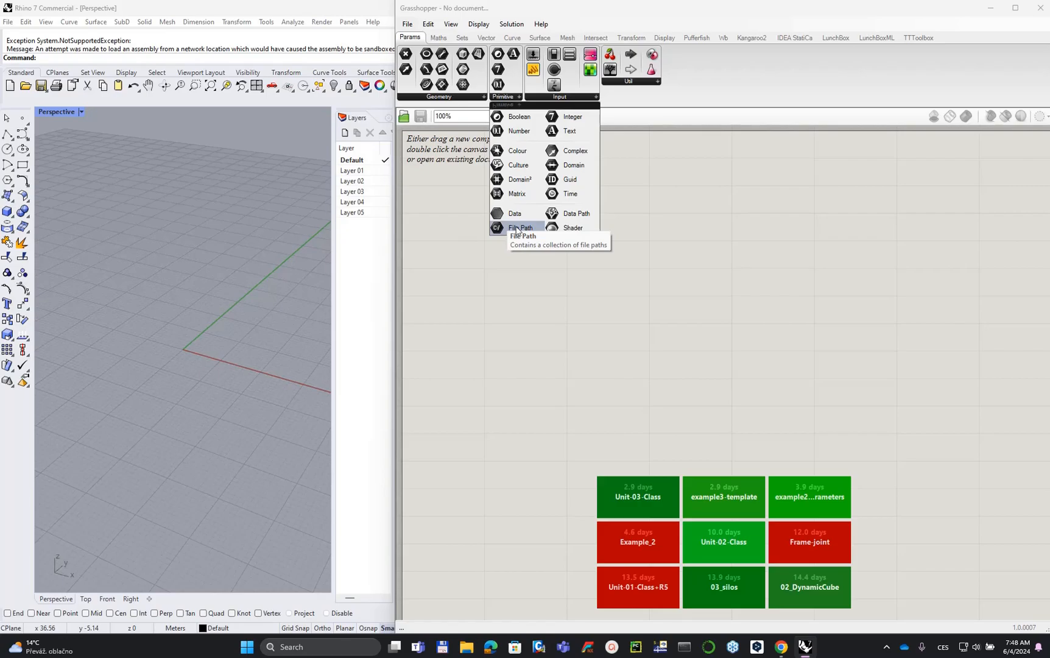
left_click_drag(517, 228, 480, 218)
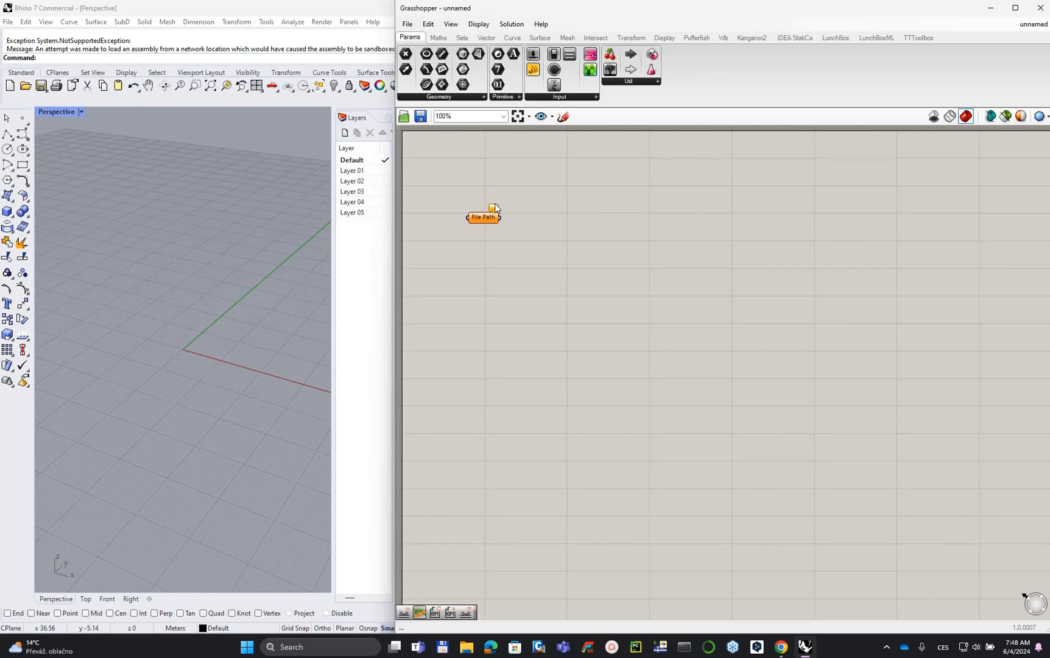
Assign the existing file Example_01.ideaCon from the Desktop folder to the File Path parameter.
mouse_move(495, 207)
right_click(485, 215)
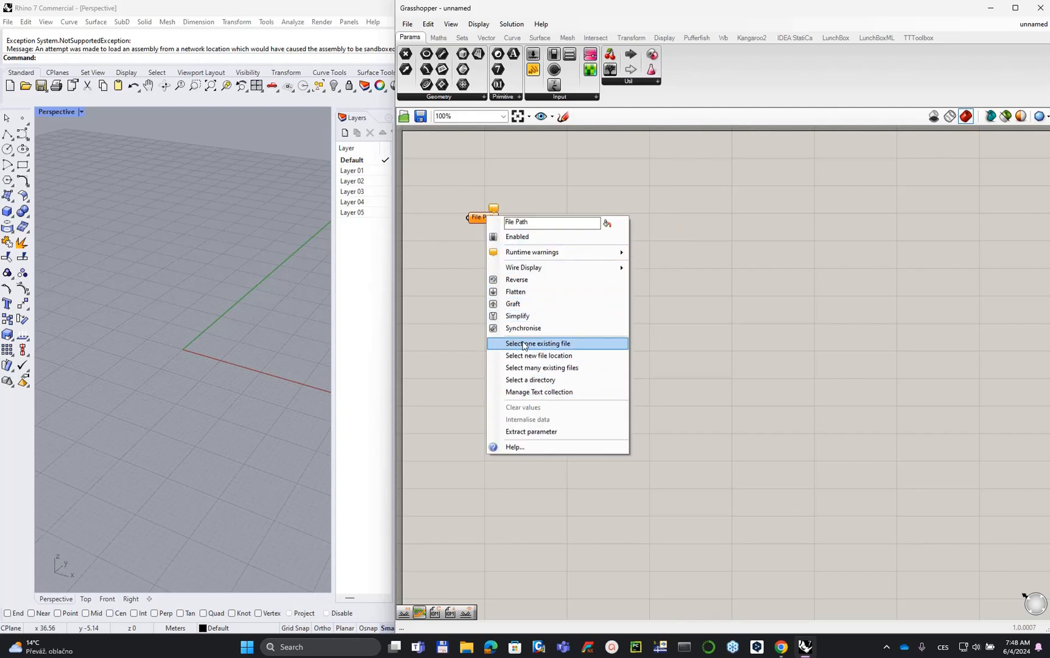
left_click(557, 345)
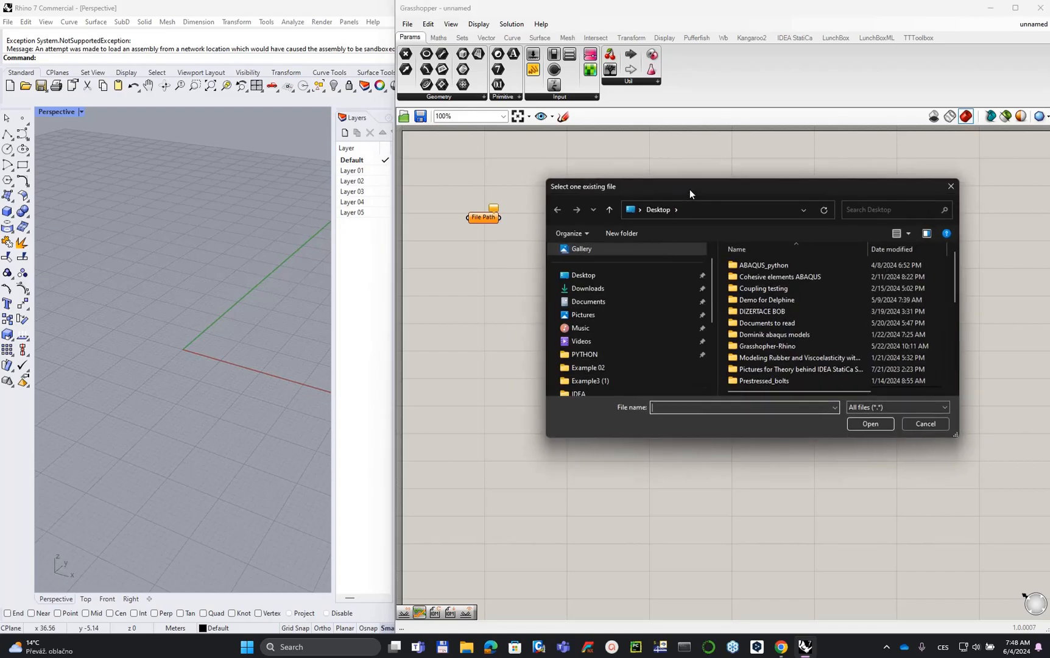
left_click_drag(688, 188, 522, 163)
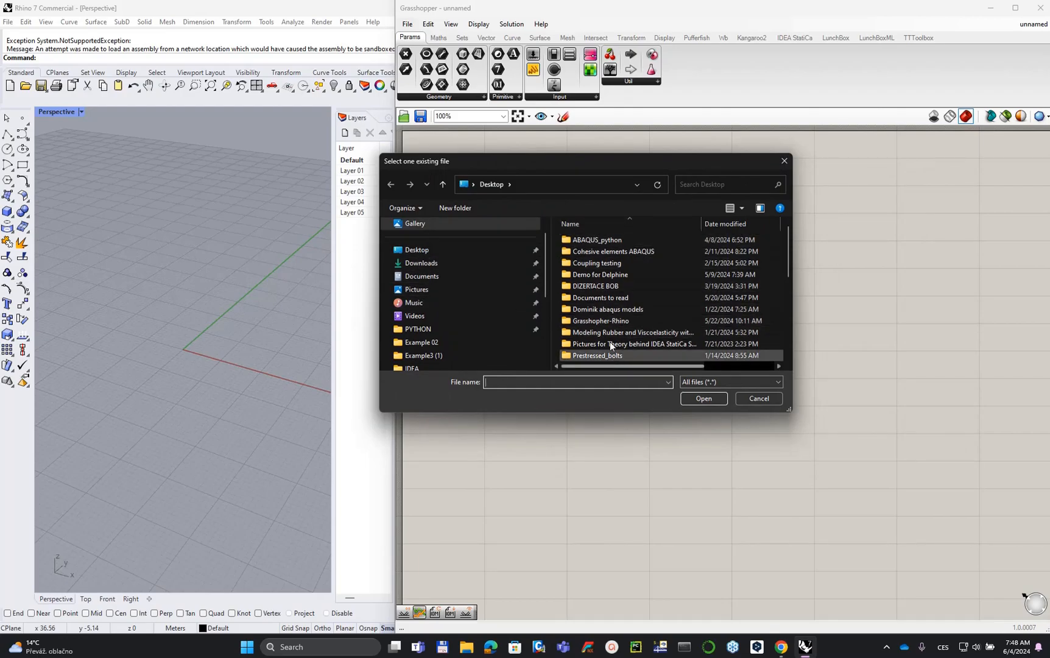
scroll(610, 329, "down", 3)
scroll(608, 324, "down", 1)
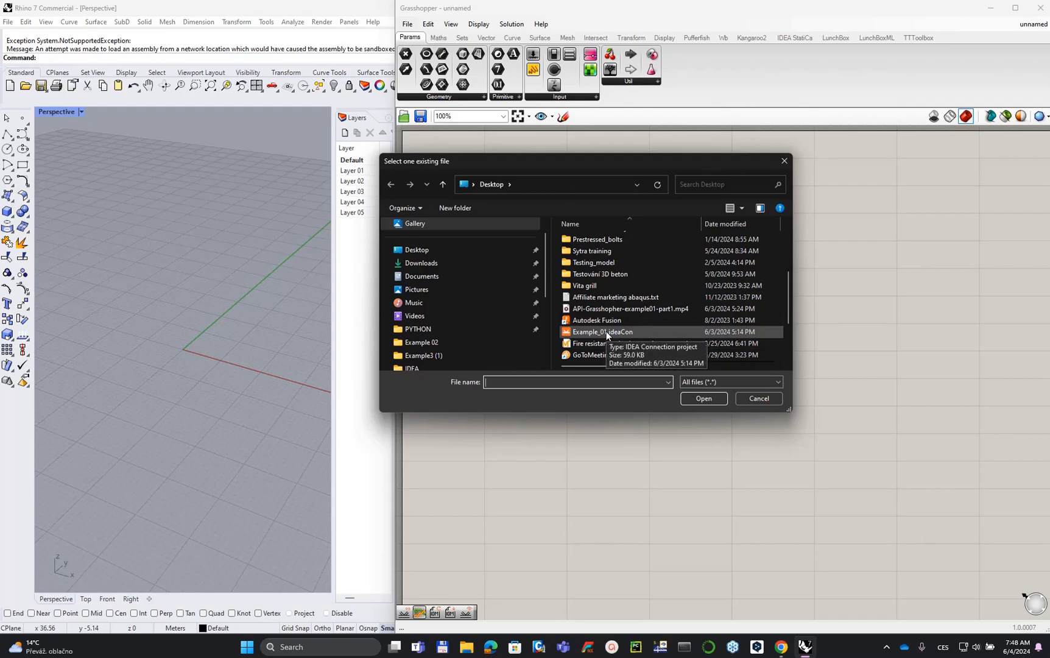
left_click(605, 331)
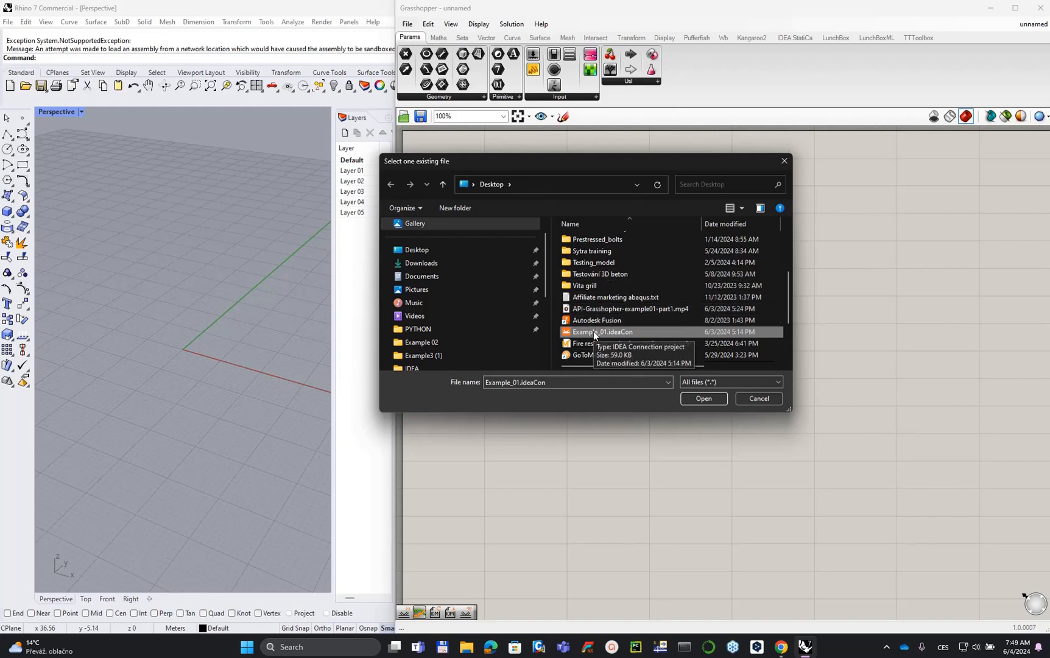
left_click(690, 401)
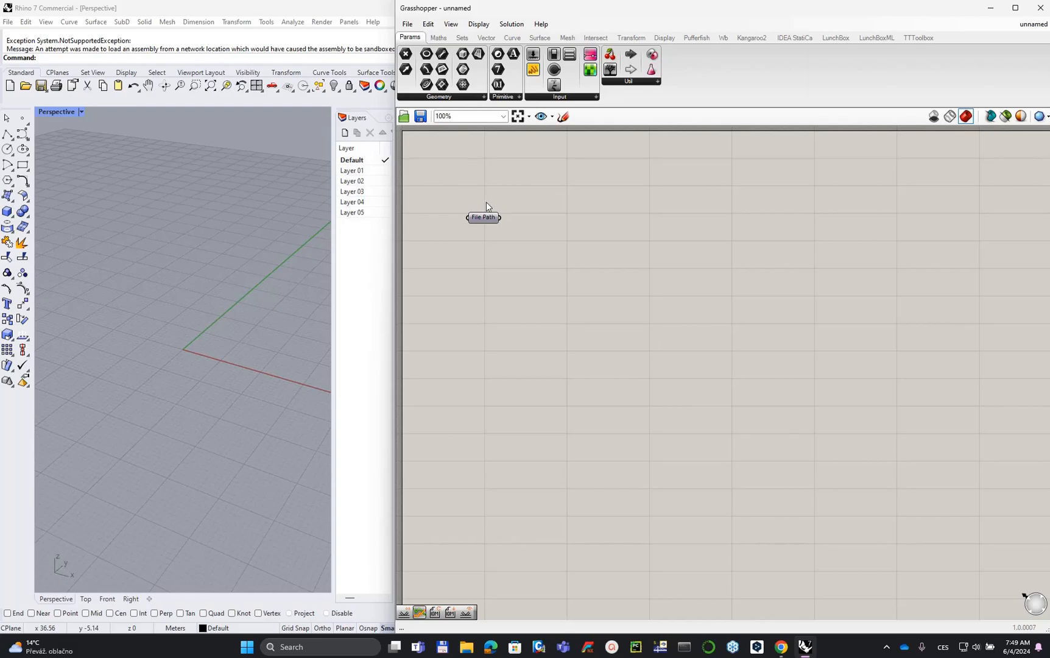
Place an IDEA StatiCa Reference Connection component beside the File Path parameter and wire File Path into its Path input.
left_click_drag(484, 217, 474, 204)
left_click(795, 38)
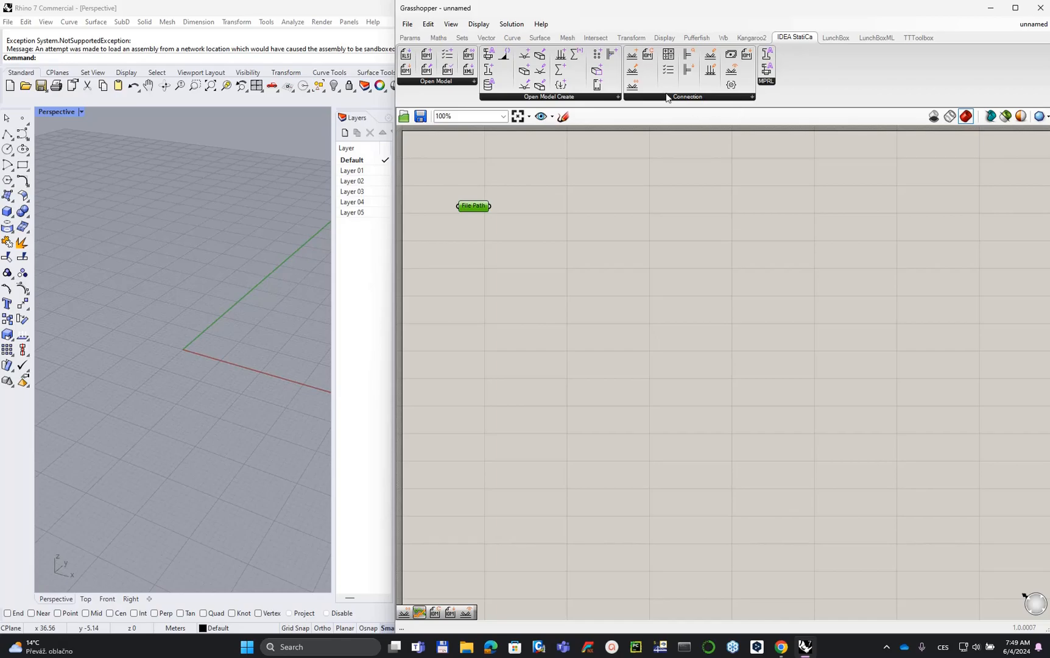
left_click(718, 96)
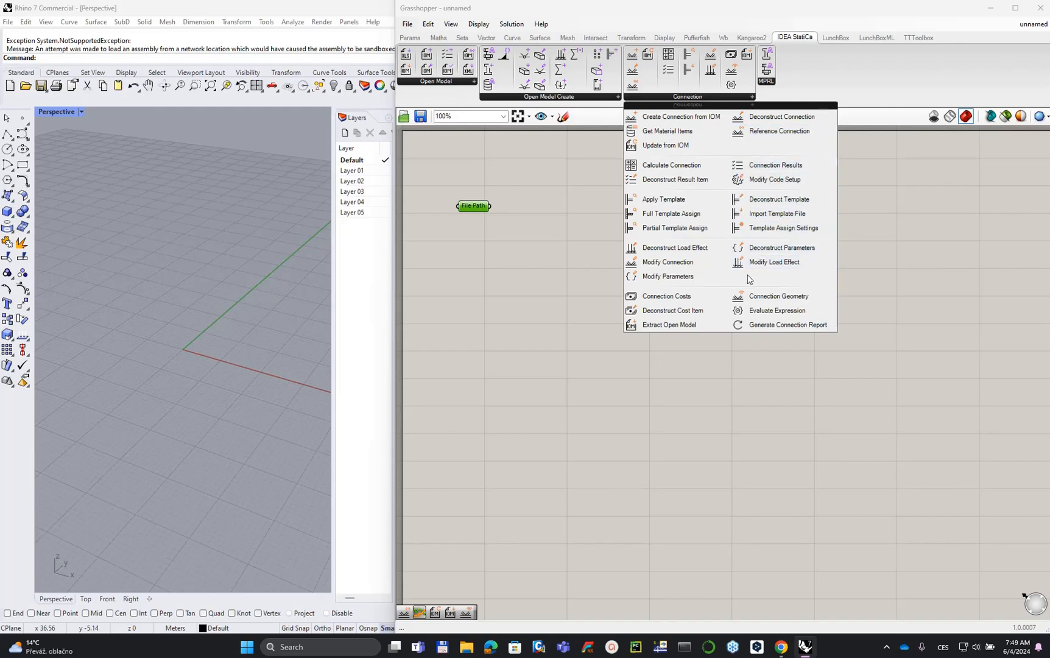
left_click(781, 132)
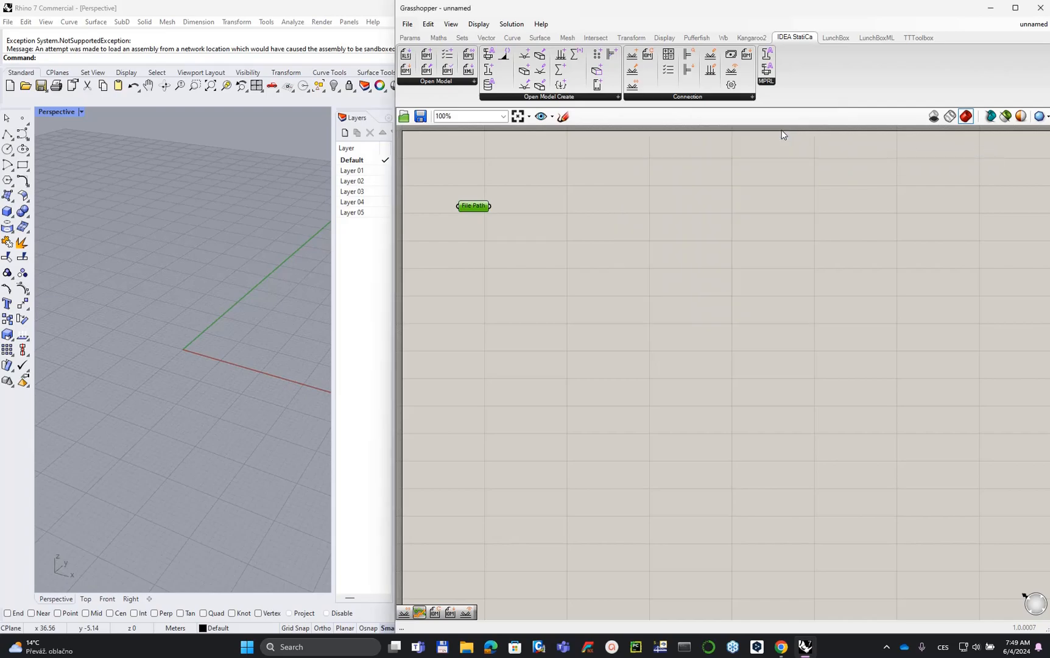
left_click(586, 219)
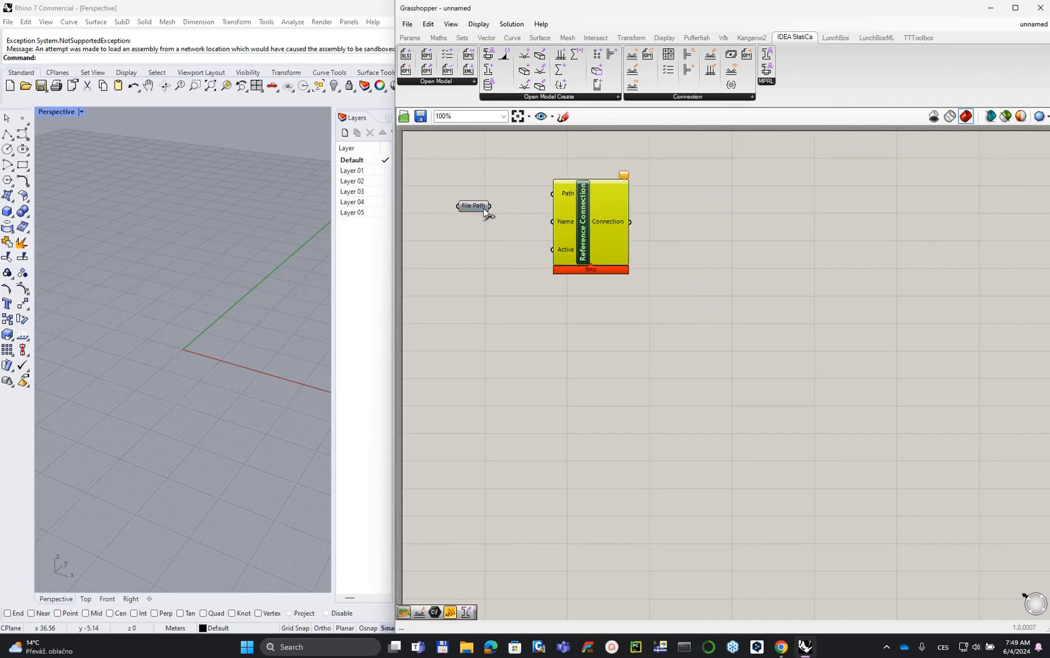
left_click_drag(488, 207, 552, 194)
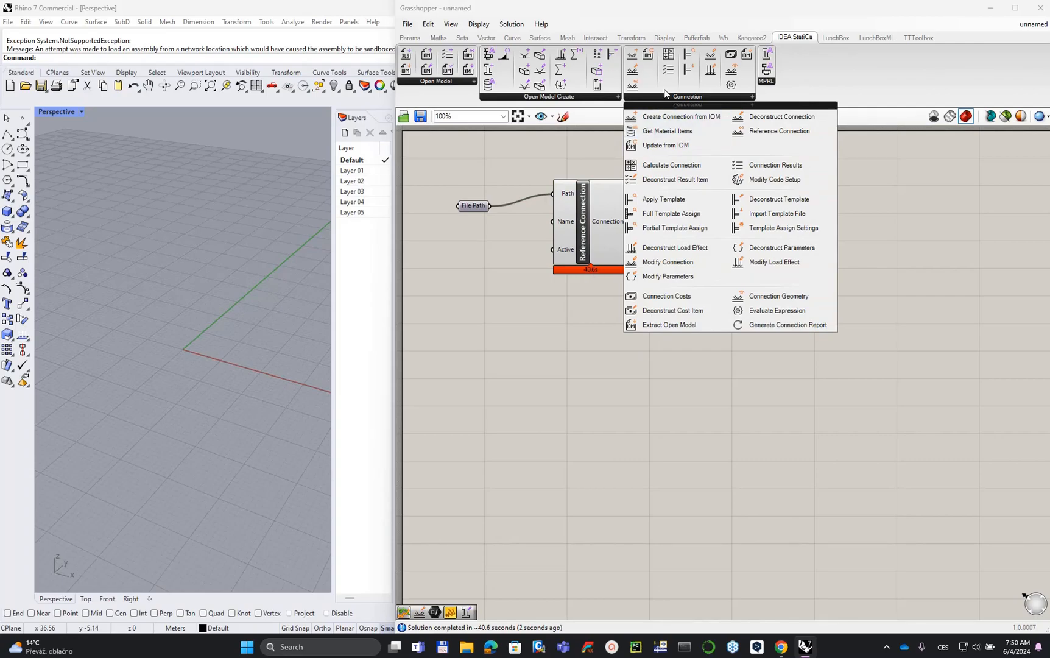
Check the Path input of the Reference Connection component and move the component slightly down on the canvas.
left_click(573, 315)
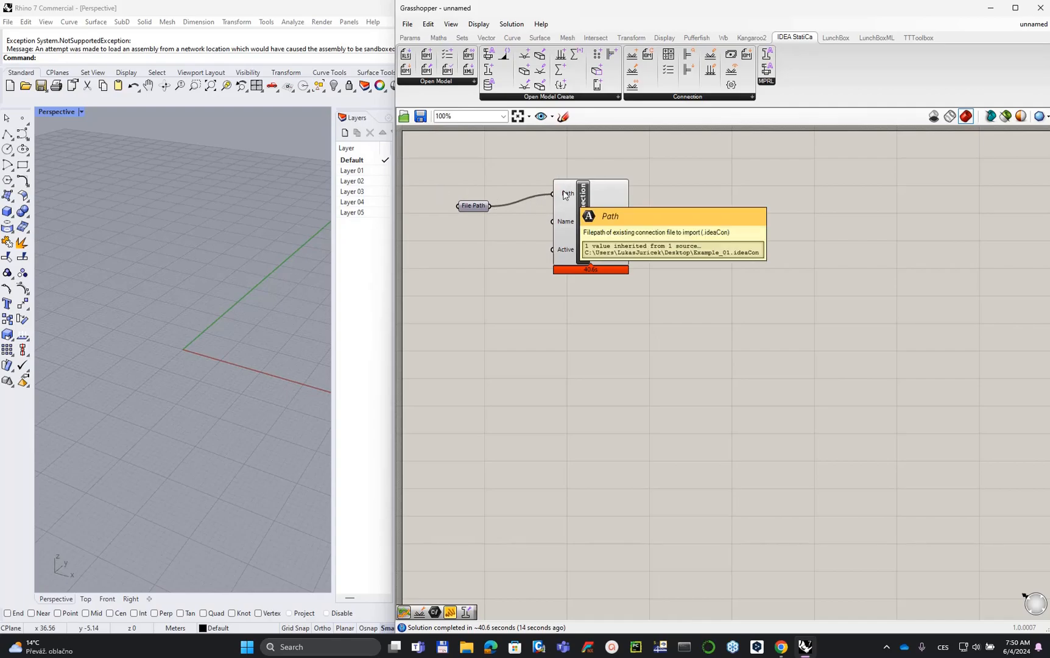
mouse_move(563, 195)
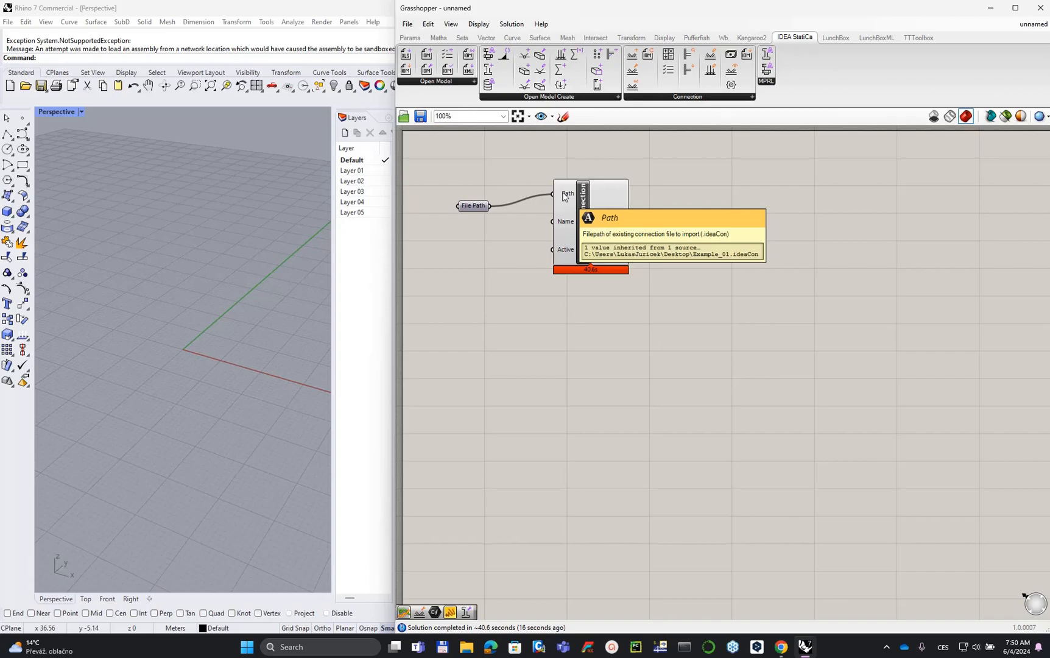
left_click_drag(570, 187, 570, 211)
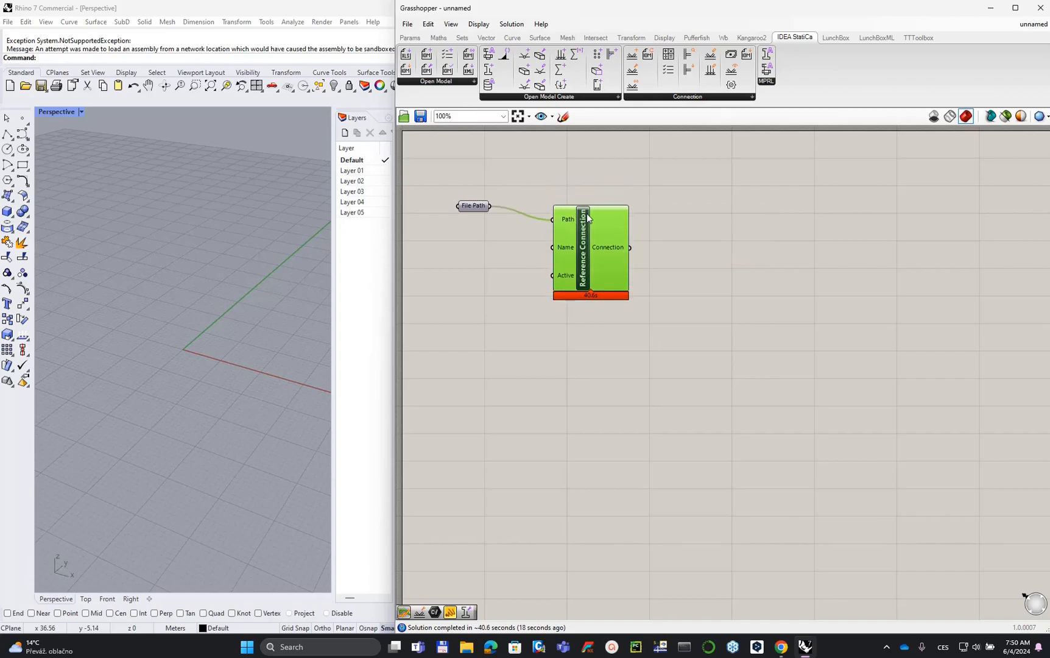
mouse_move(587, 215)
Read the Connection output of Reference Connection in a temporary panel, and delete the panel.
left_click(416, 36)
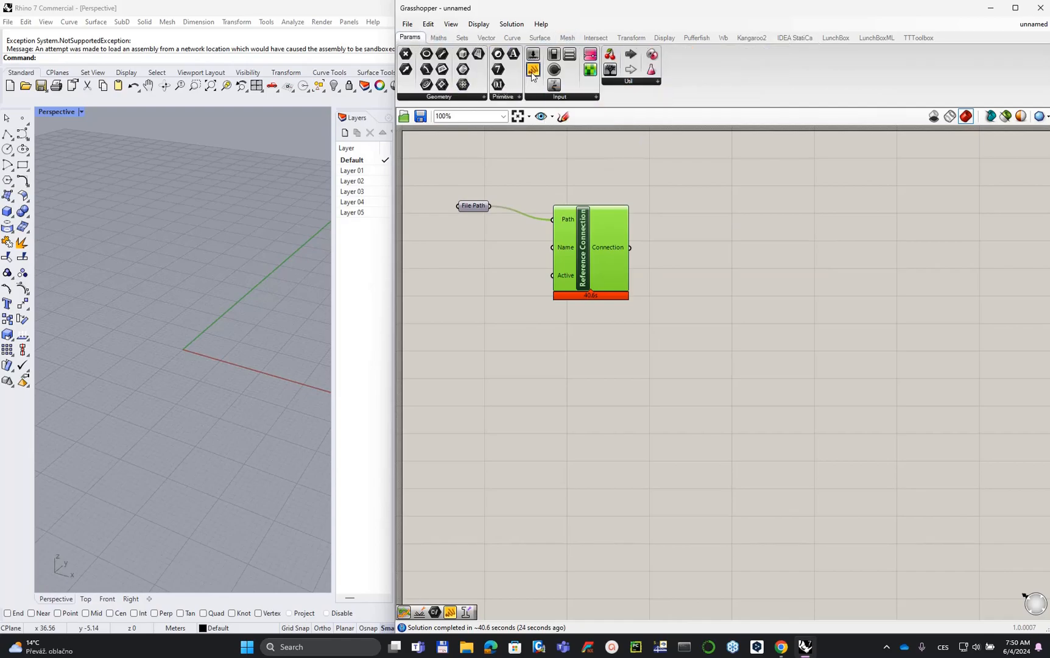
left_click_drag(531, 73, 690, 177)
left_click_drag(553, 219, 651, 174)
left_click_drag(629, 247, 647, 174)
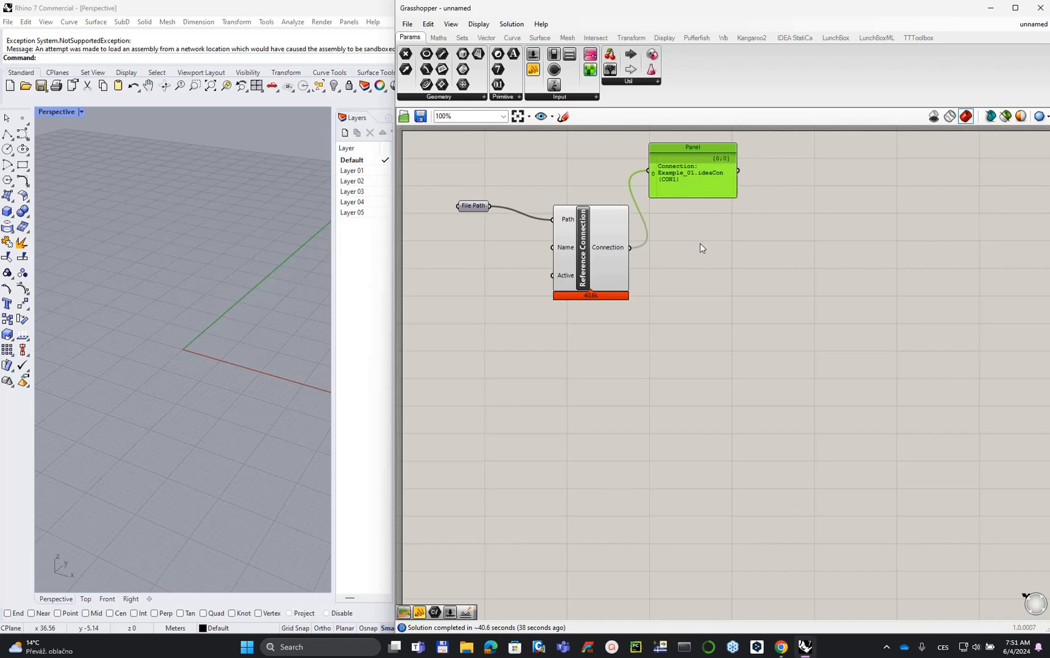
left_click_drag(714, 202, 709, 192)
key("Delete")
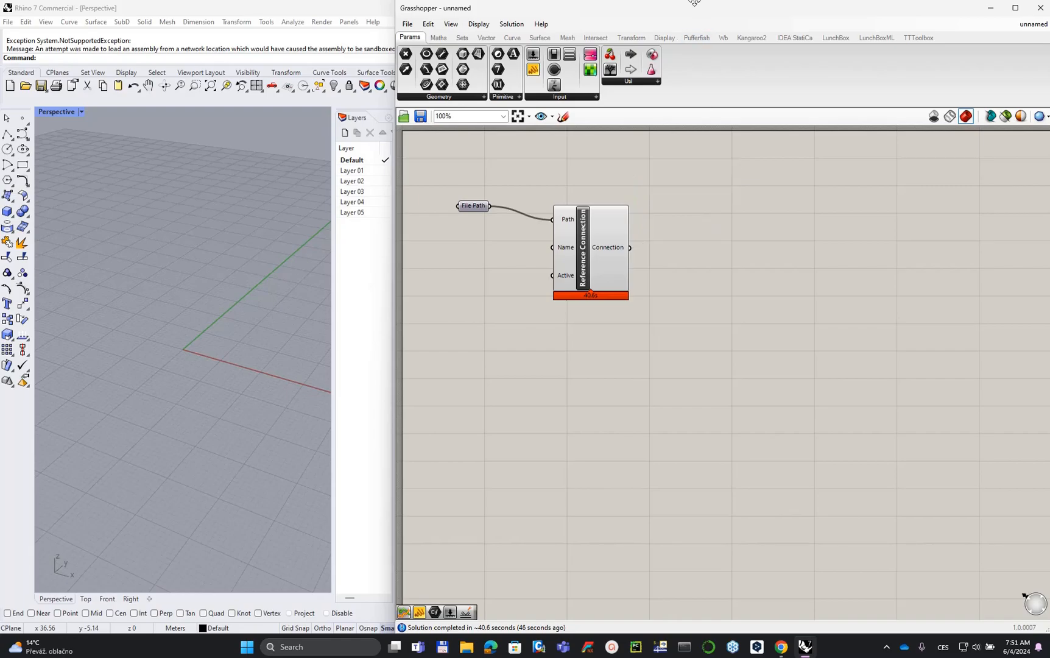
Place a Connection Geometry component beside Reference Connection and wire the Connection output into its Connection input.
left_click(795, 37)
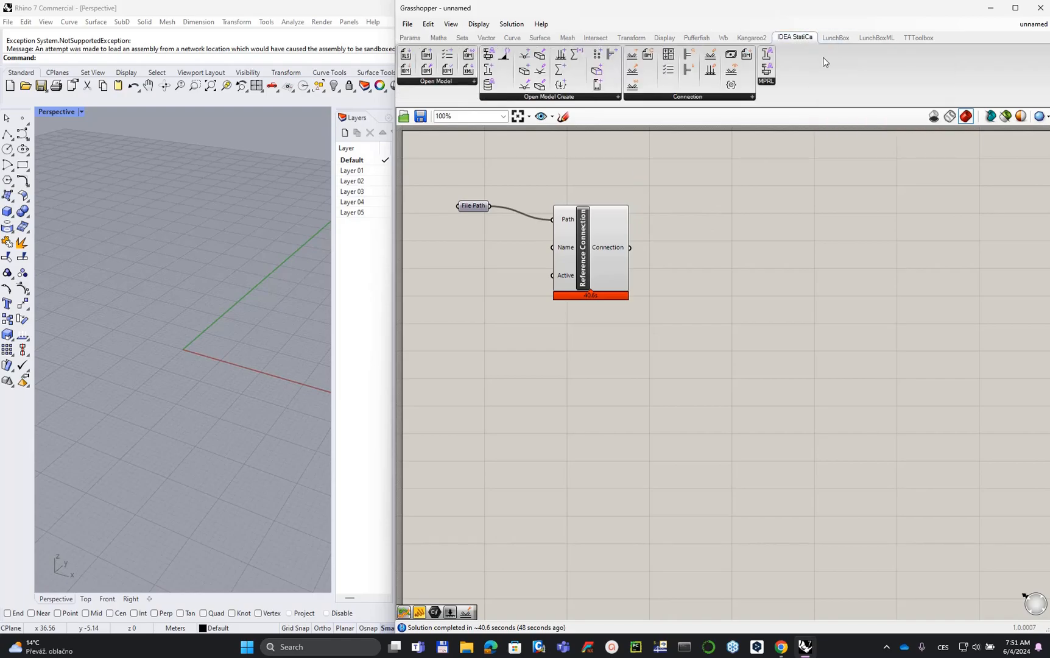
left_click(694, 97)
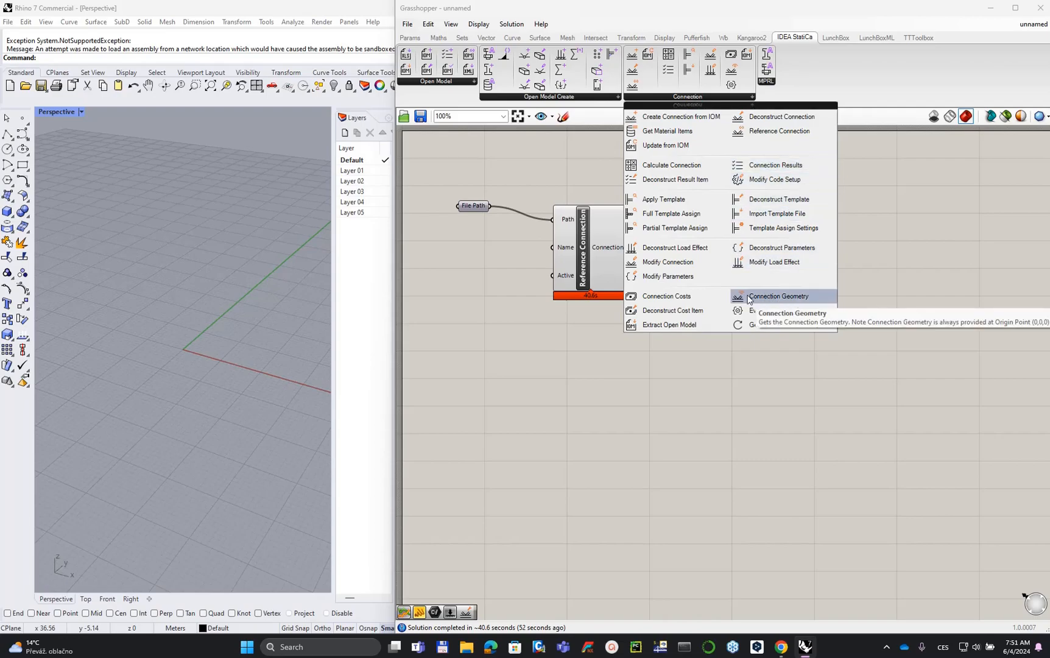
left_click(789, 297)
left_click(734, 256)
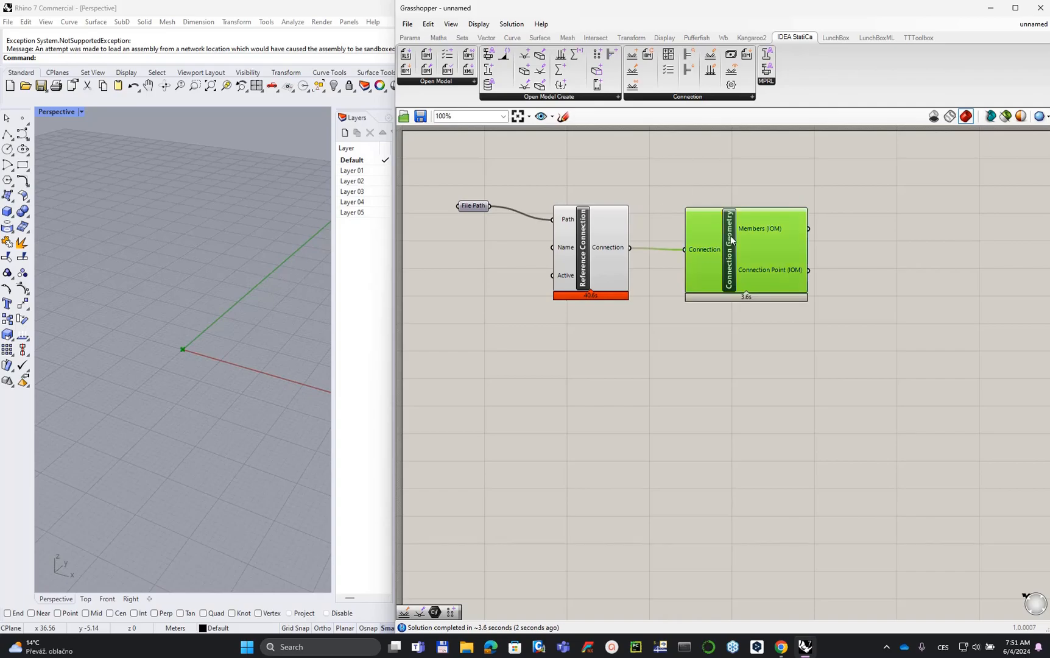
Examine the previewed column and beam members of the connection up close in Rhino's Perspective viewport.
scroll(176, 345, "up", 10)
scroll(210, 363, "up", 10)
right_click_drag(215, 367, 176, 364)
scroll(221, 373, "up", 3)
scroll(221, 372, "down", 2)
scroll(179, 362, "up", 5)
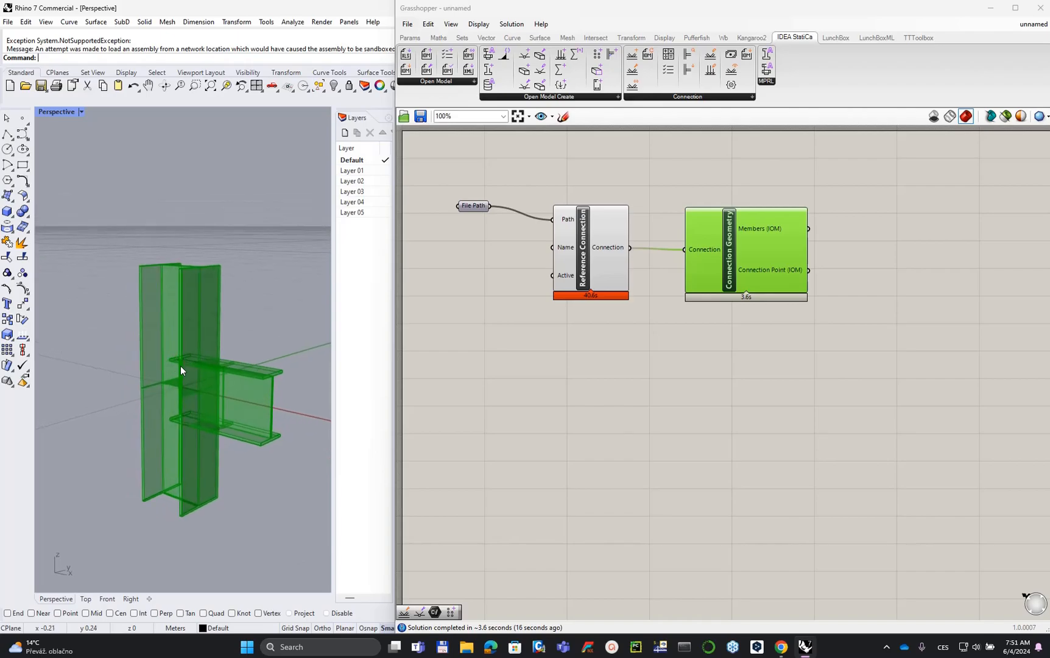
scroll(193, 337, "down", 2)
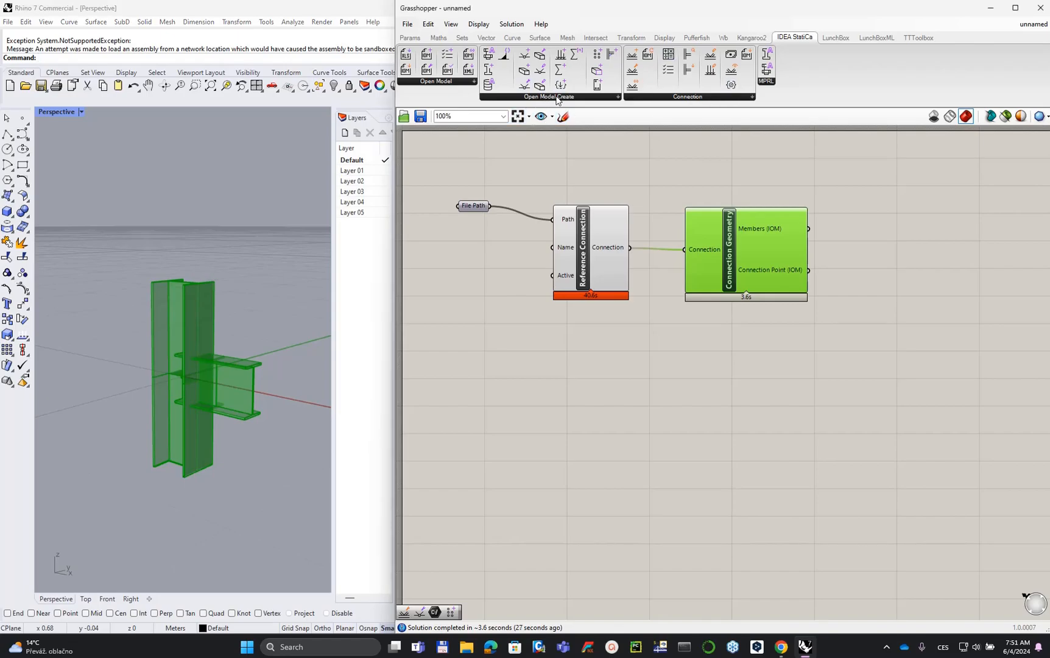
Place a Deconstruct Connection Point (IOM) component beside Connection Geometry and wire the Connection Point (IOM) output into it.
left_click(557, 98)
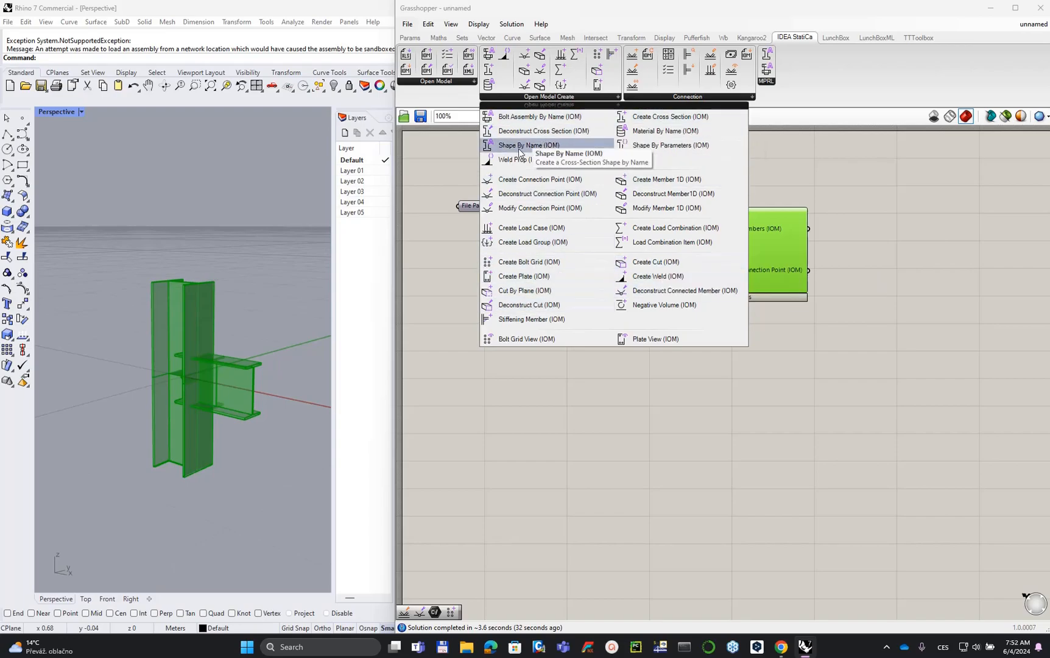
left_click(899, 380)
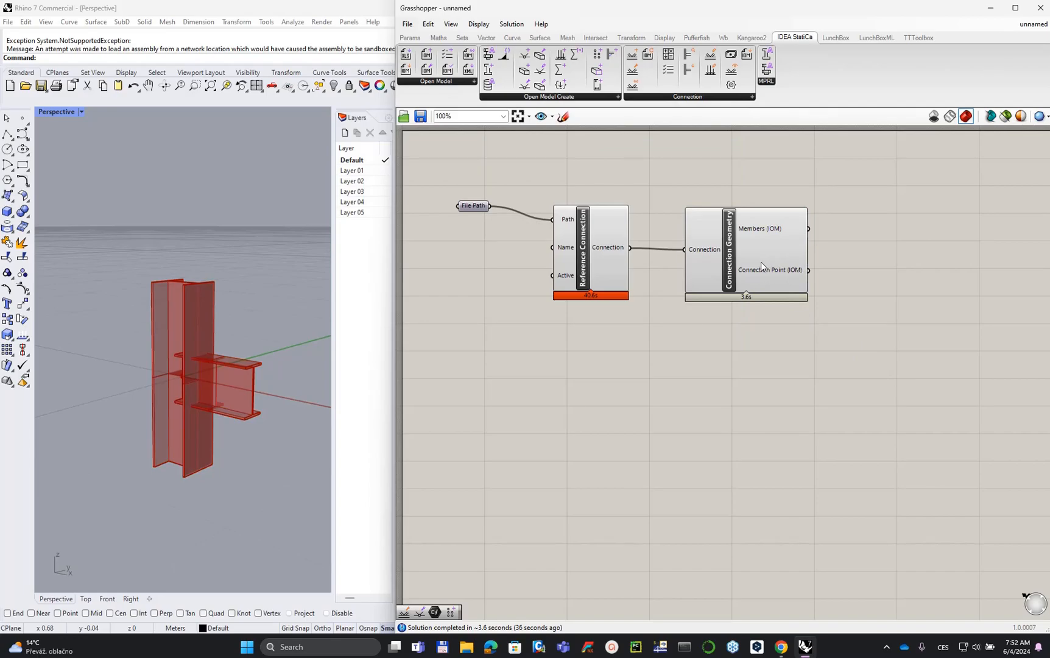
left_click(546, 97)
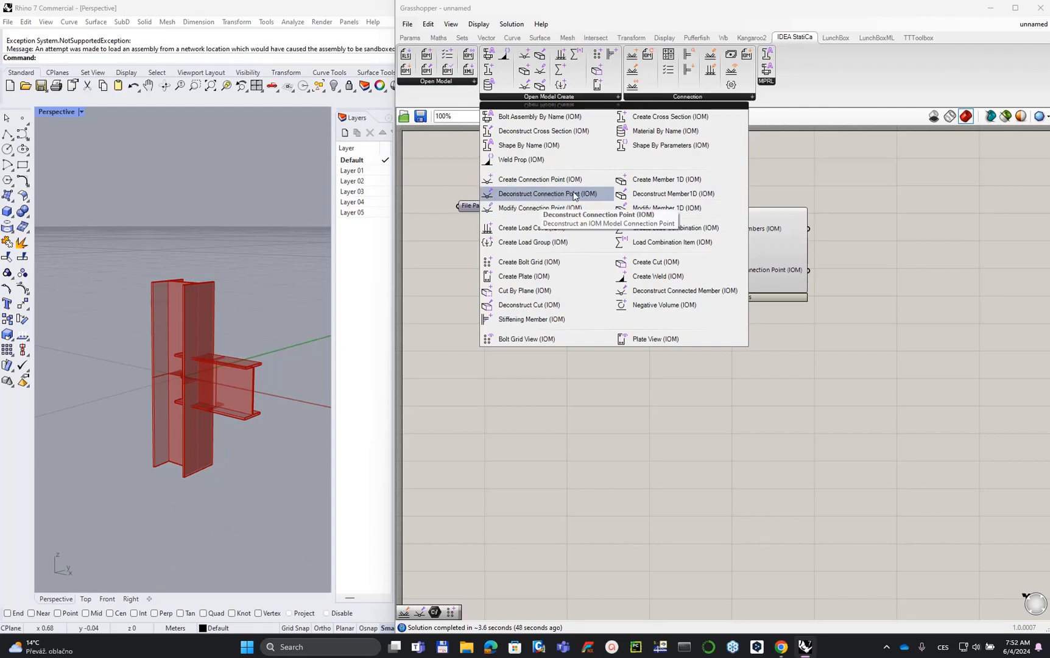
left_click(517, 195)
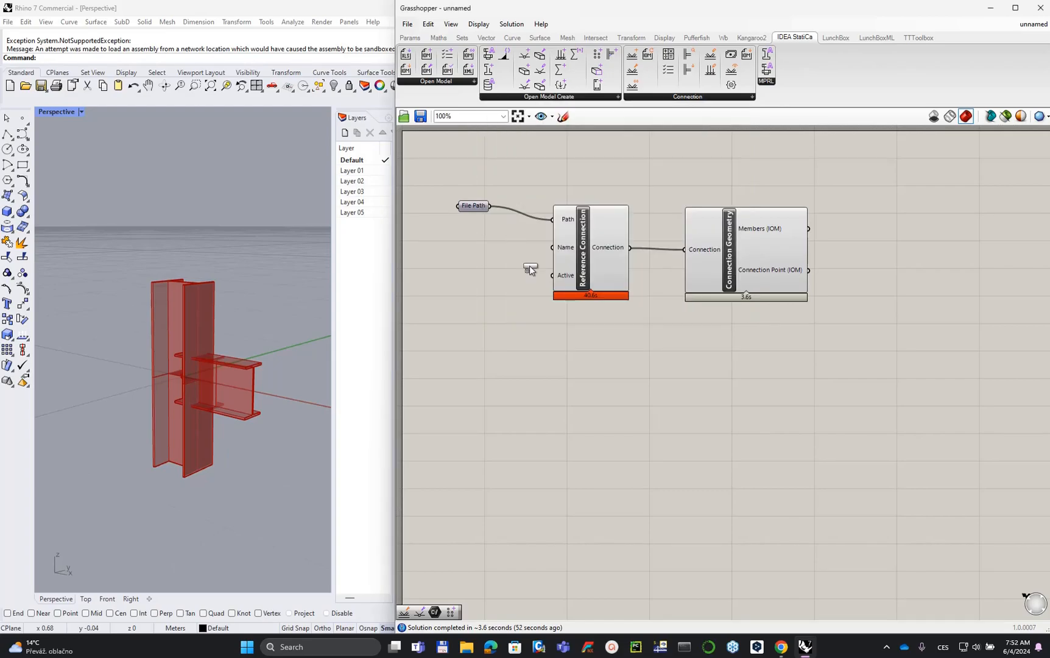
left_click(901, 240)
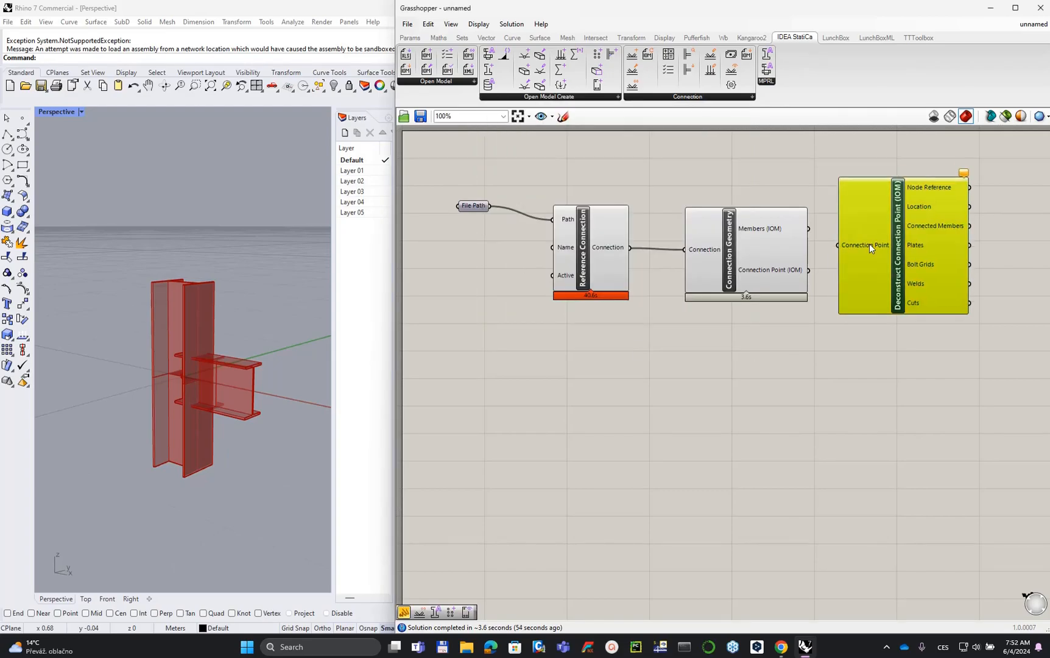
scroll(801, 329, "down", 1)
right_click_drag(742, 378, 674, 354)
left_click_drag(742, 258, 752, 249)
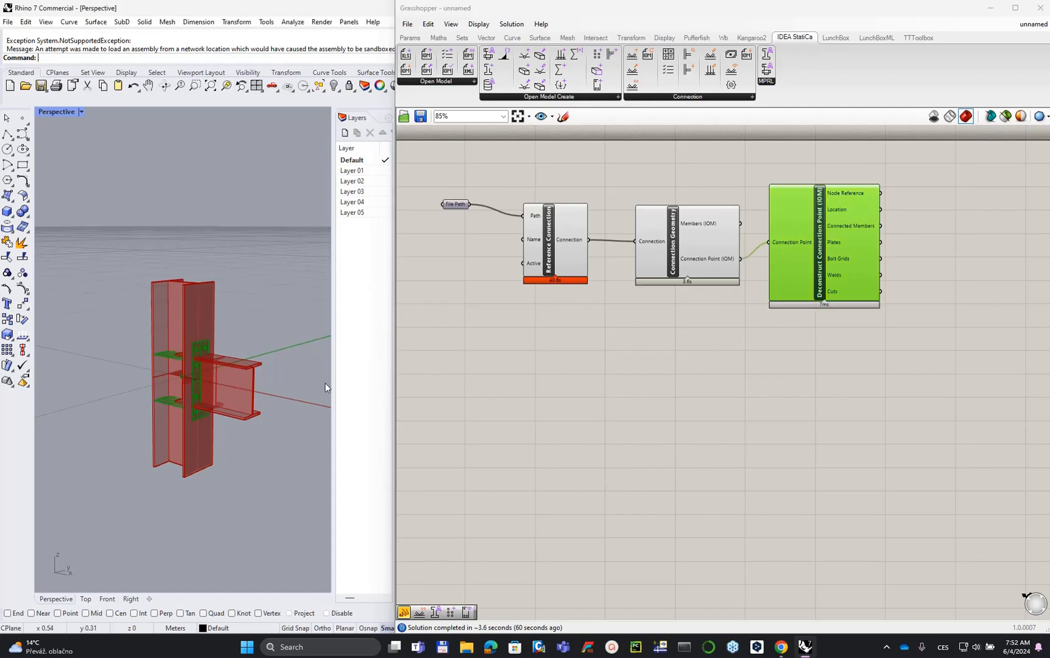
Inspect the plates in the Perspective viewport and move Deconstruct Connection Point level with the Connection Point (IOM) output.
mouse_move(170, 352)
right_mouse_down()
mouse_move(201, 329)
mouse_move(179, 350)
right_mouse_up()
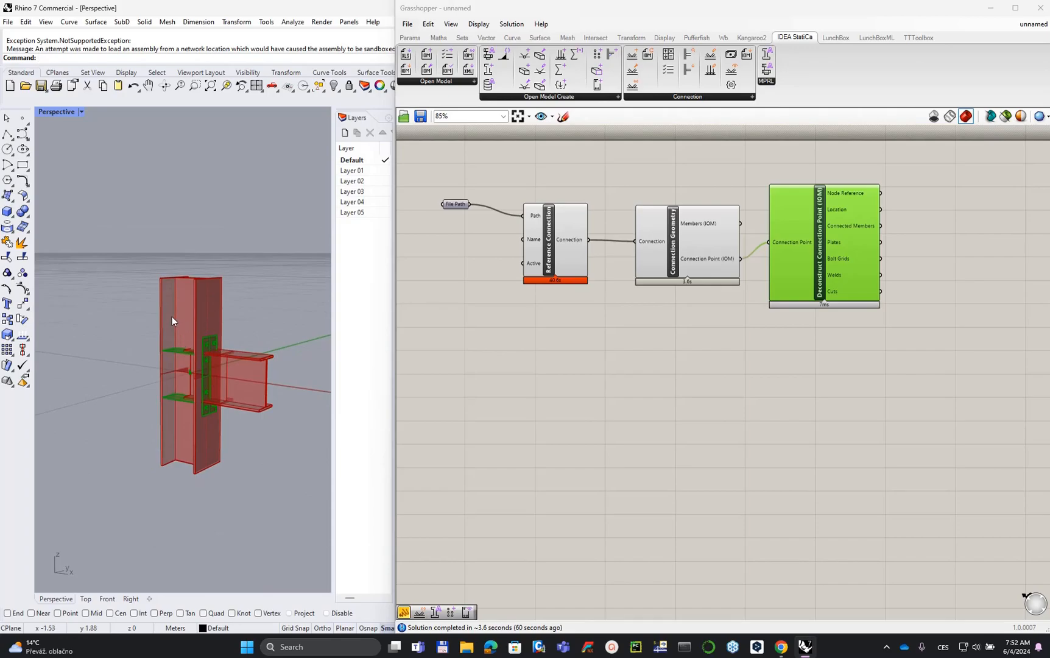
mouse_move(241, 336)
right_mouse_down()
mouse_move(86, 342)
mouse_move(206, 317)
mouse_move(225, 337)
right_mouse_up()
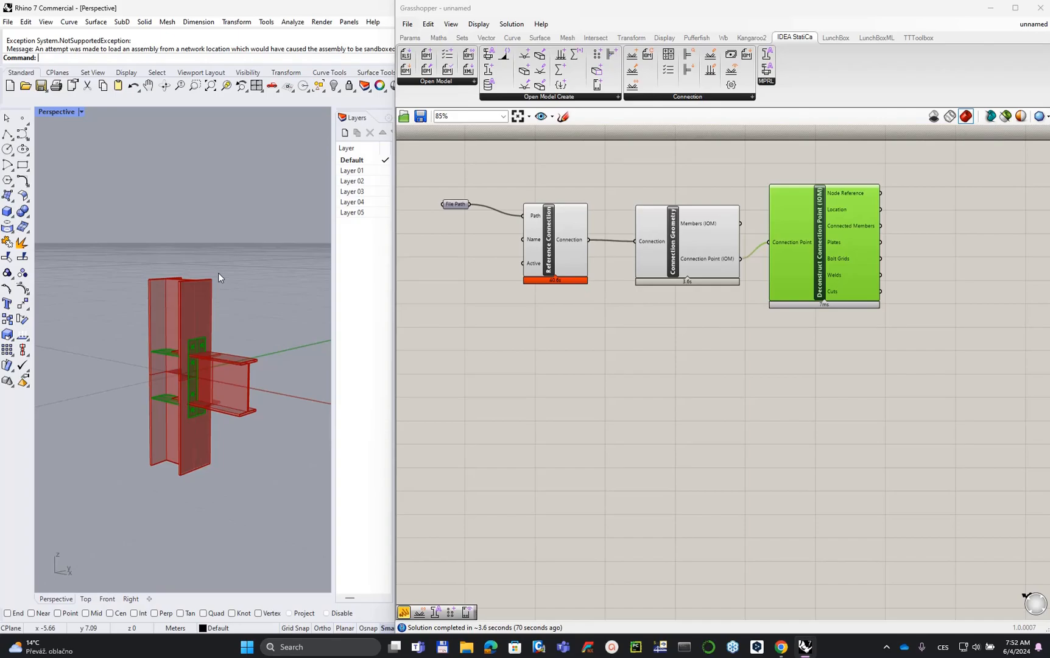
left_click_drag(836, 242, 844, 261)
mouse_move(844, 261)
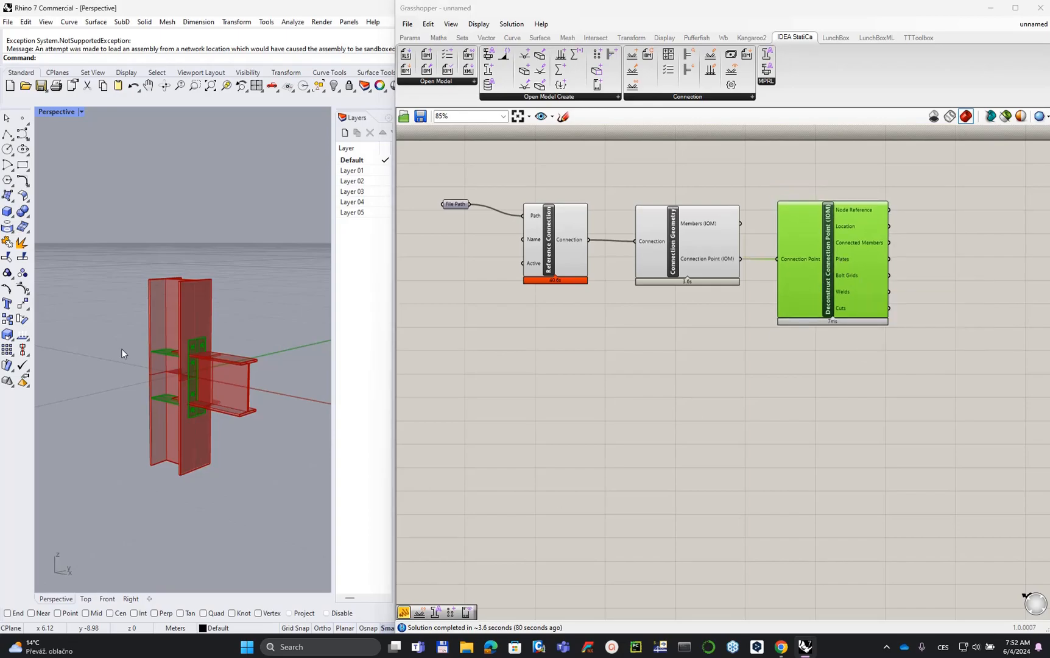
Read the Plates output of Deconstruct Connection Point in a temporary panel, and delete the panel.
left_click(418, 36)
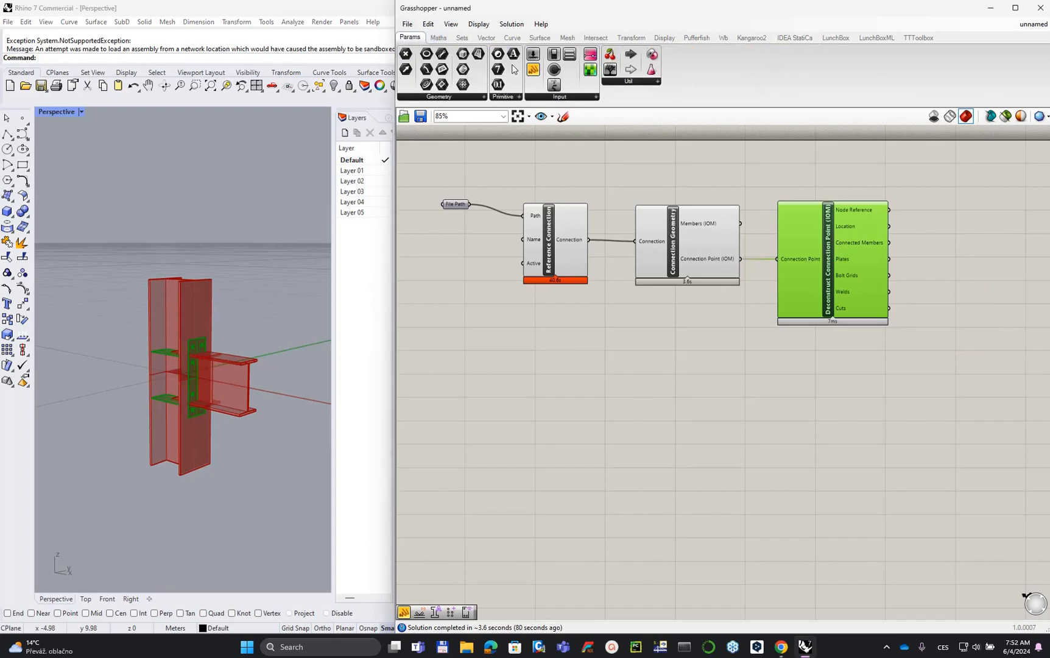
left_click_drag(533, 72, 978, 222)
left_click_drag(889, 258, 977, 277)
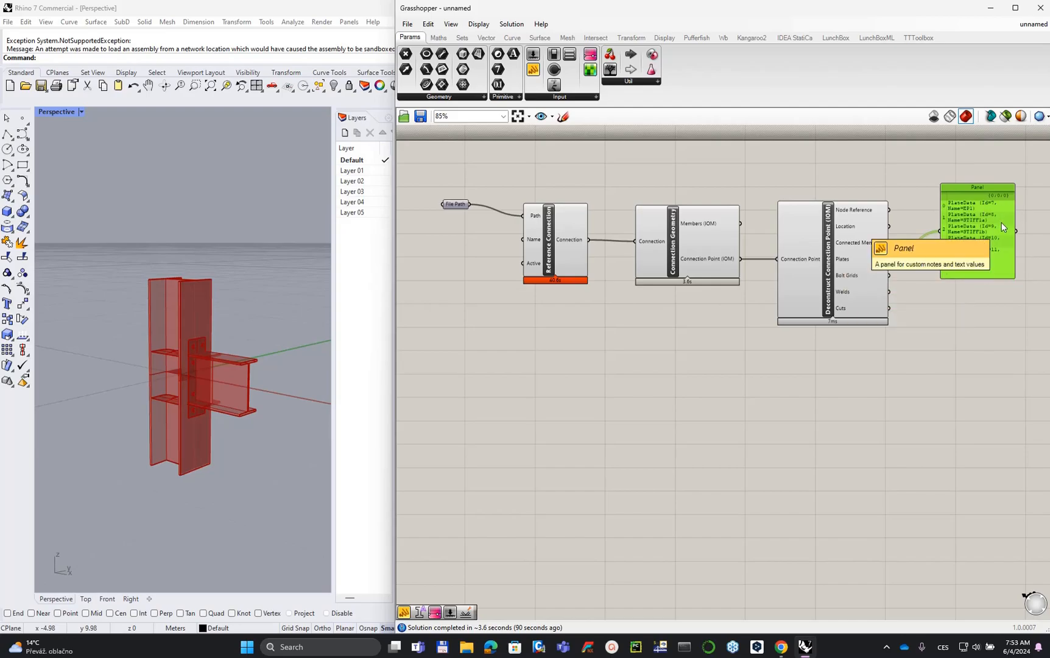
left_click(1010, 327)
left_click(955, 236)
key("Delete")
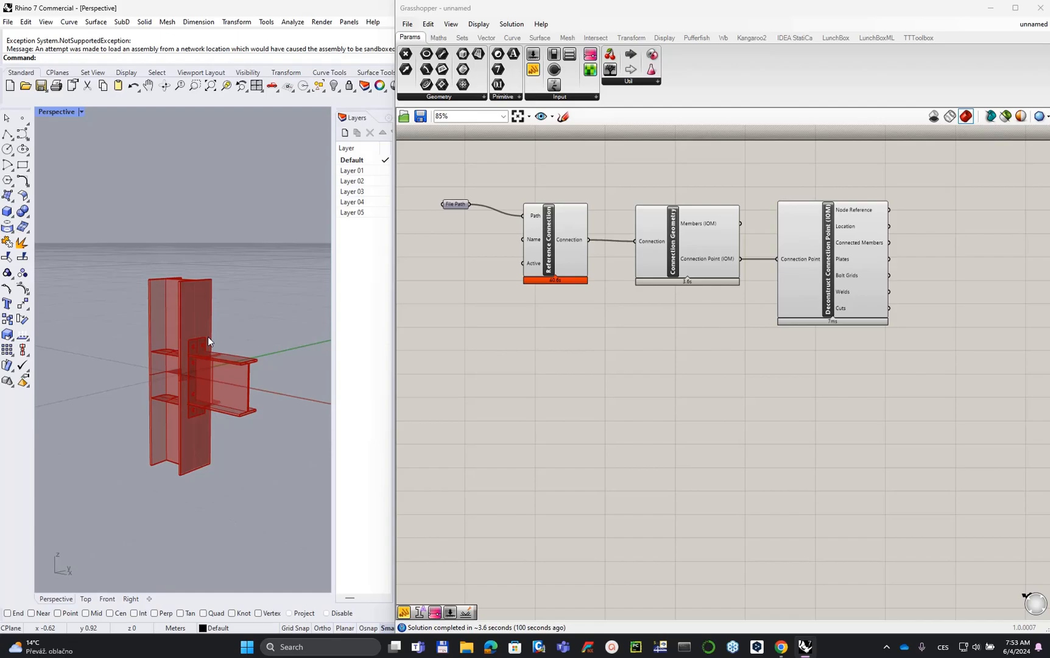
Place a Plate View (IOM) component beside Deconstruct Connection Point and wire the Plates output into its Plate input.
left_click(790, 38)
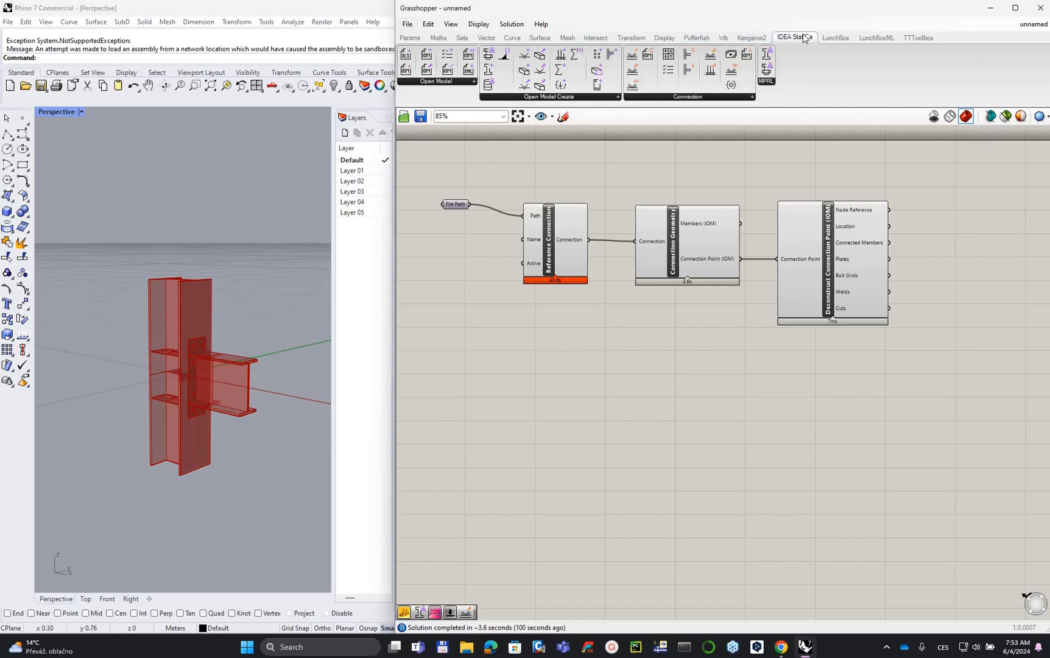
left_click(527, 97)
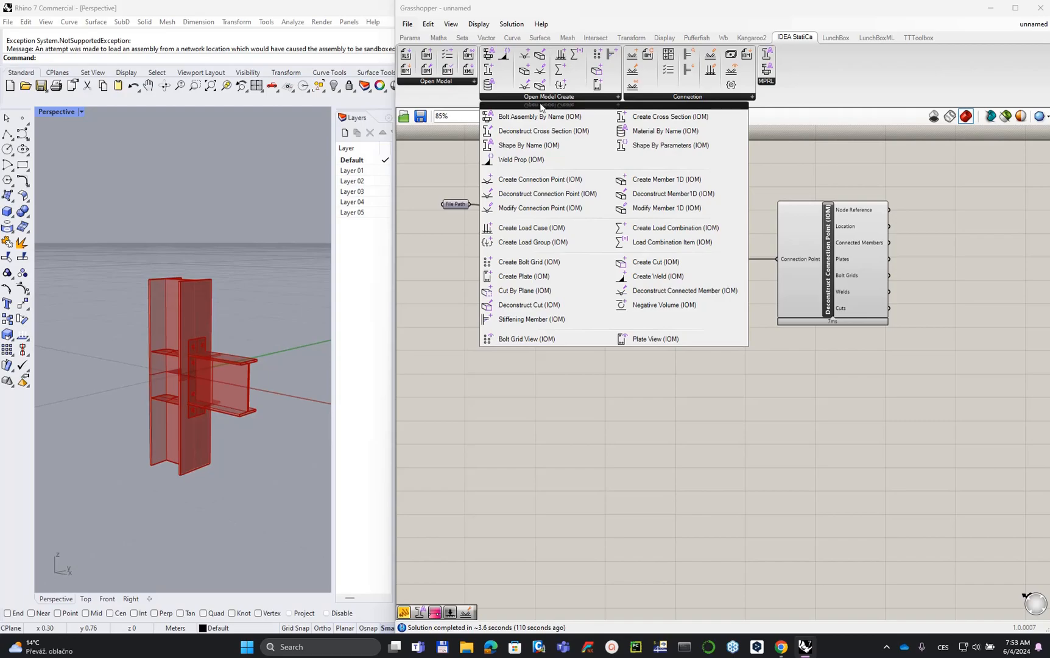
left_click(646, 342)
left_click(974, 265)
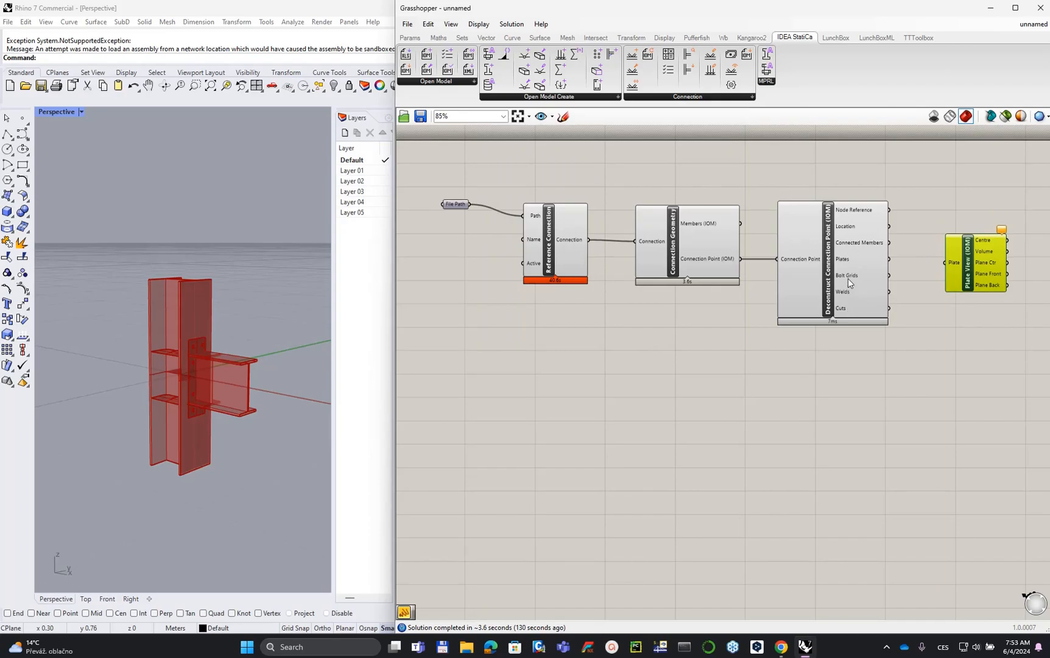
left_click_drag(888, 259, 946, 262)
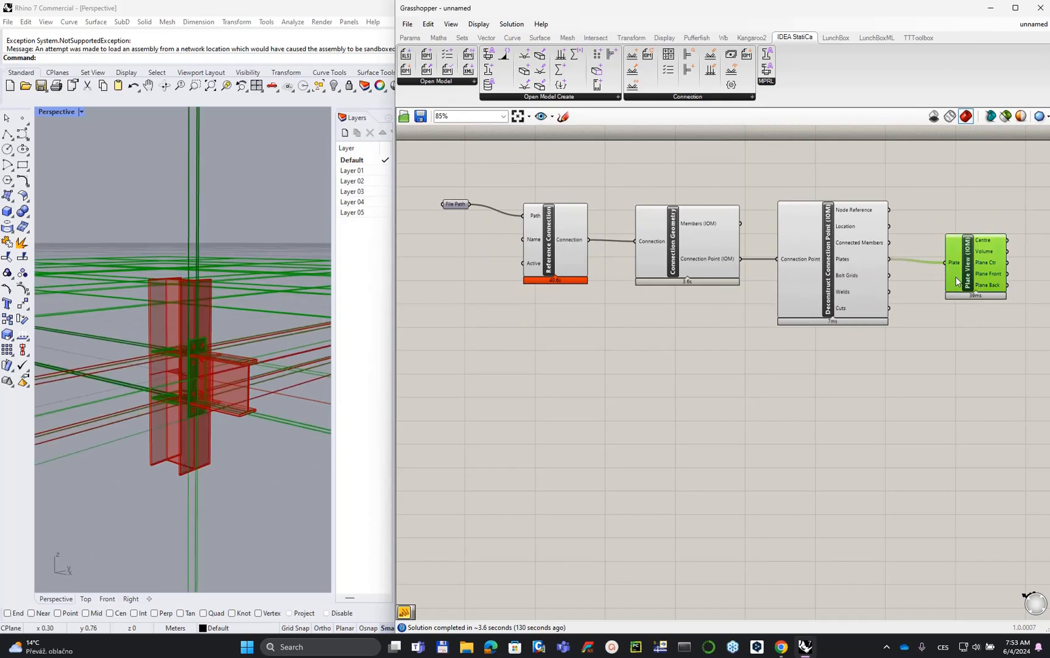
Examine the plate volumes and planes previewed by Plate View around the column and beam in Rhino's Perspective viewport.
scroll(234, 338, "down", 4)
right_click_drag(199, 335, 250, 342)
scroll(219, 355, "up", 5)
scroll(220, 354, "down", 5)
scroll(257, 286, "up", 6)
scroll(217, 306, "up", 5)
scroll(217, 305, "down", 6)
right_click_drag(213, 316, 185, 334)
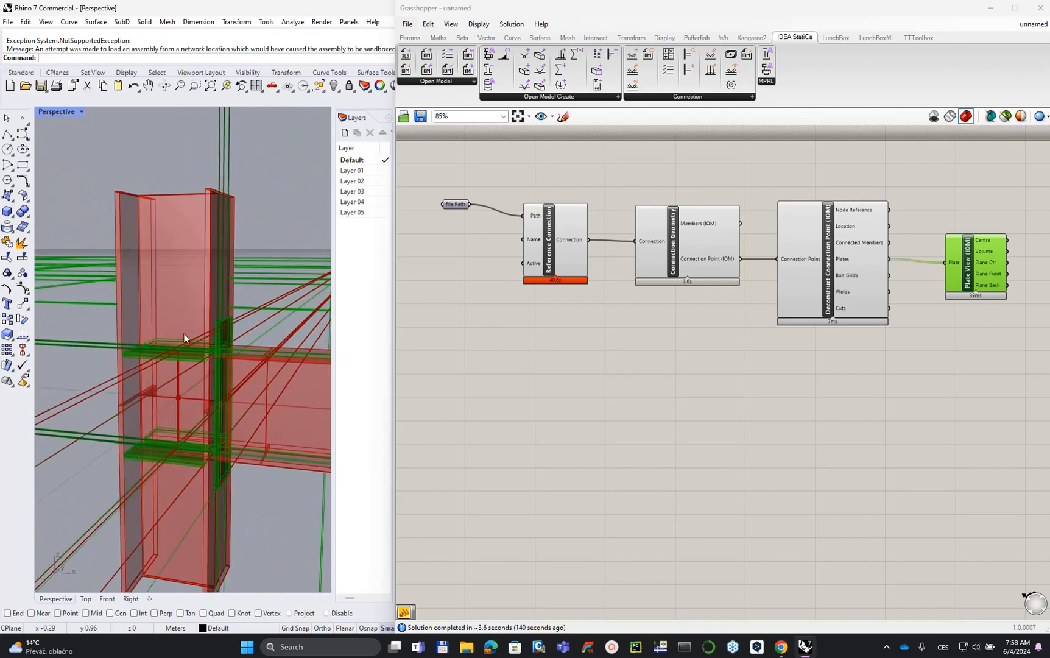
right_click_drag(218, 348, 170, 360)
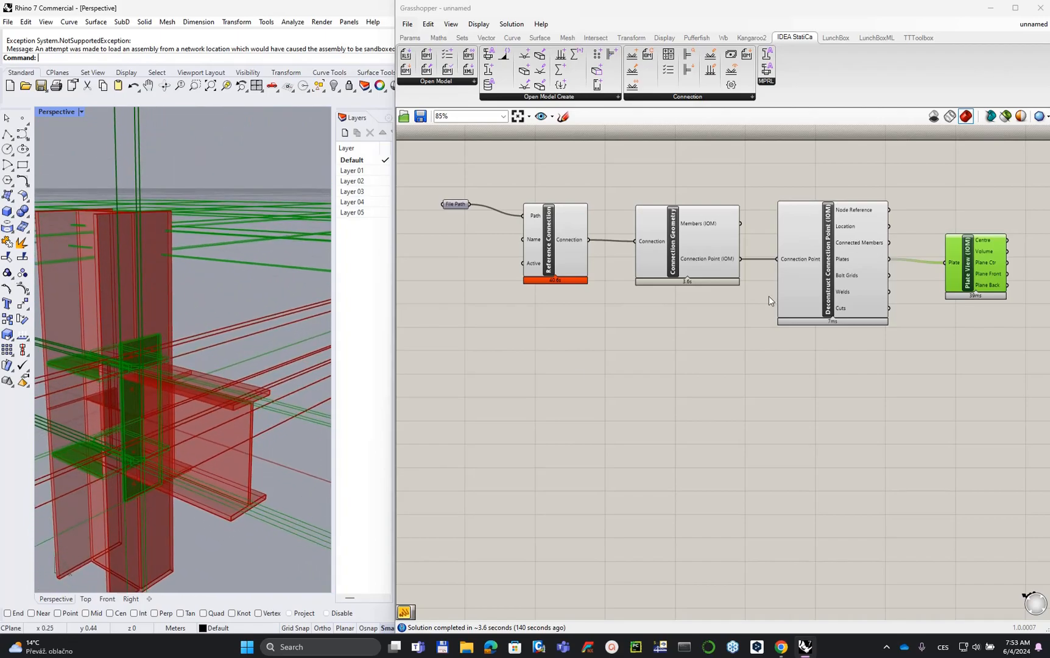
scroll(139, 300, "down", 3)
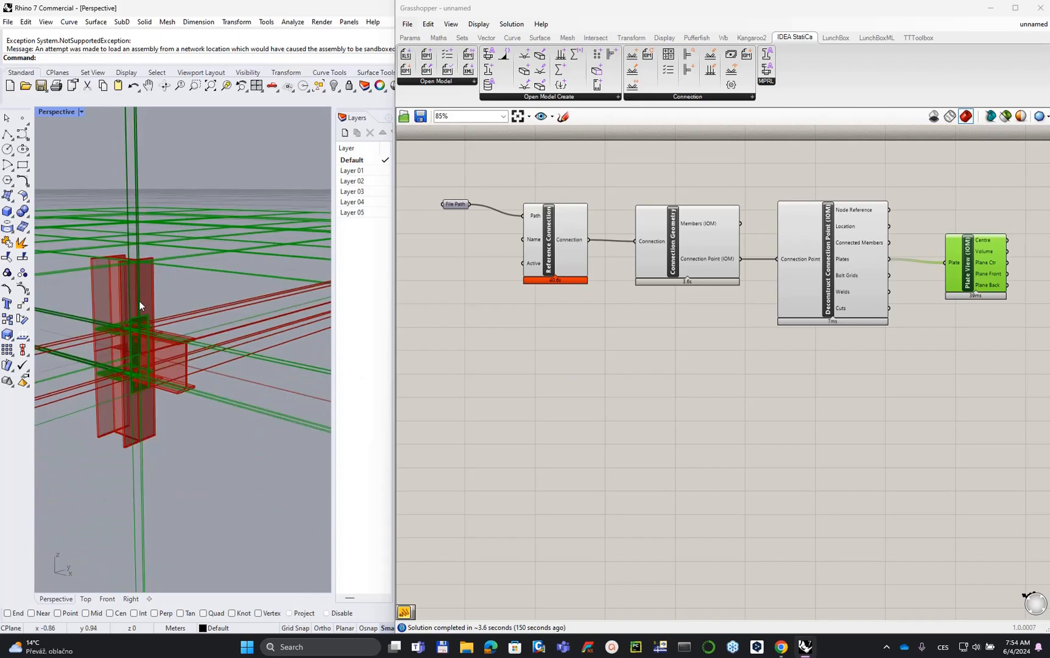
right_click_drag(139, 300, 168, 305)
Group all the components on the Grasshopper canvas, from File Path through Plate View (IOM), and clear the selection.
mouse_move(579, 269)
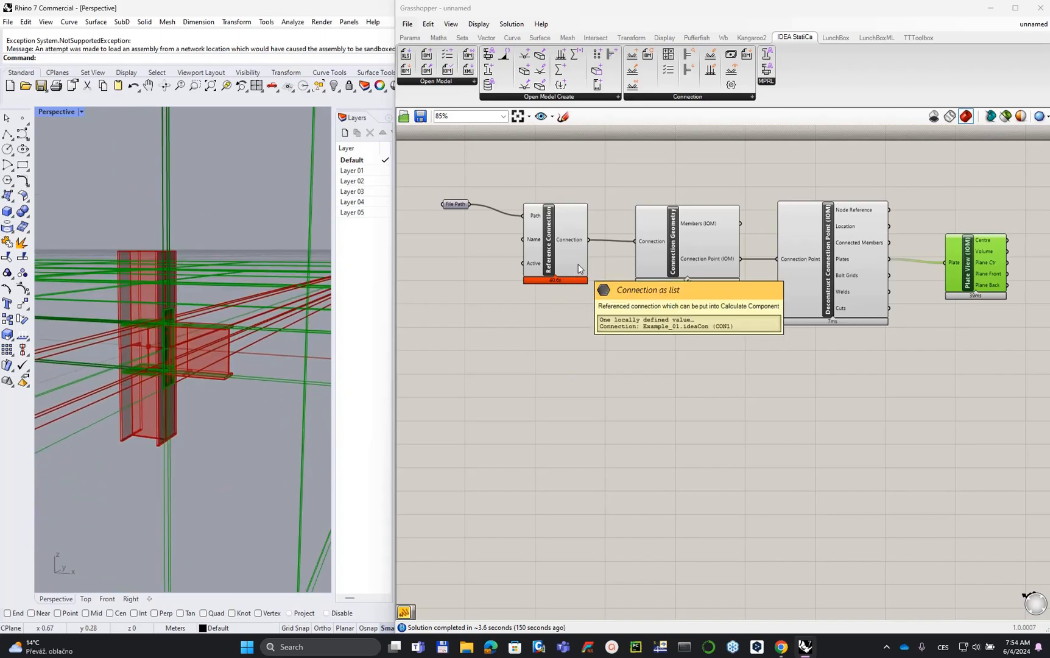
left_click_drag(996, 350, 434, 188)
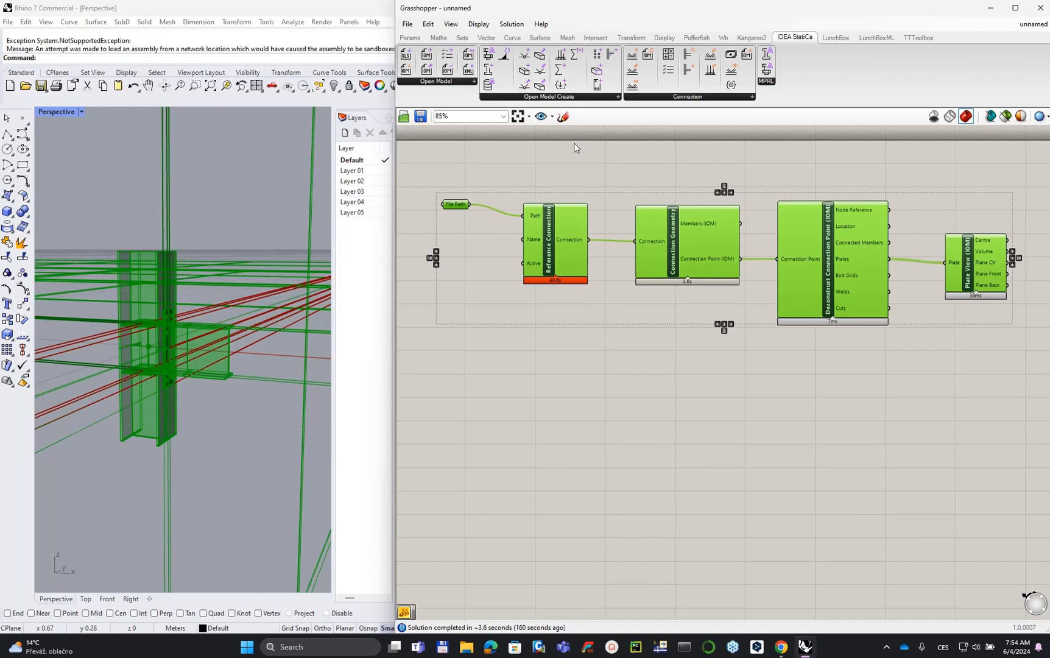
key("ctrl+g")
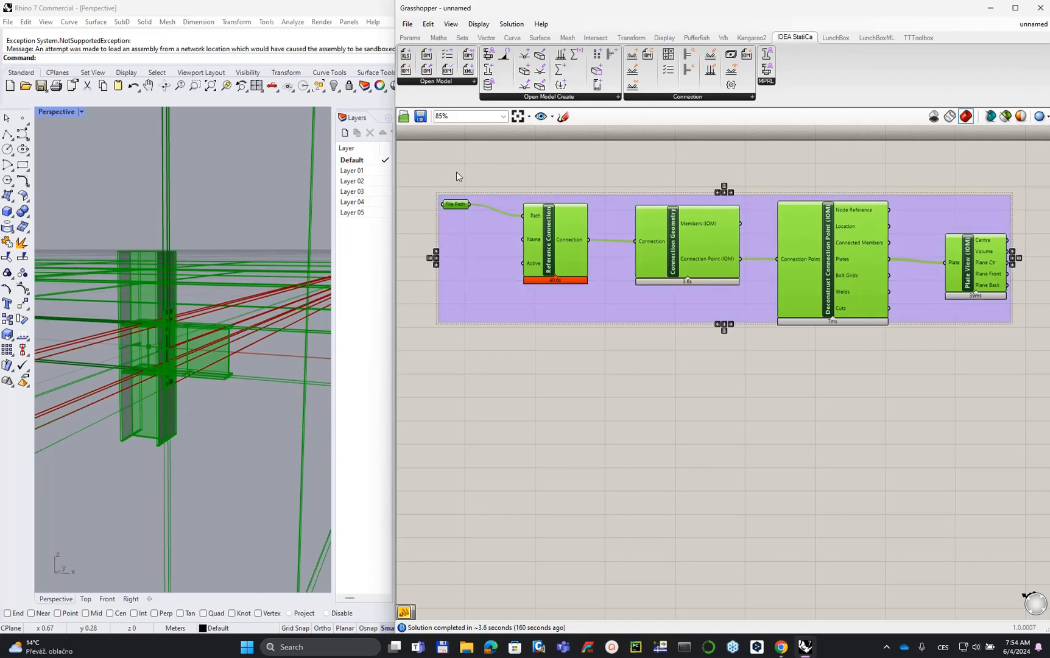
left_click(762, 385)
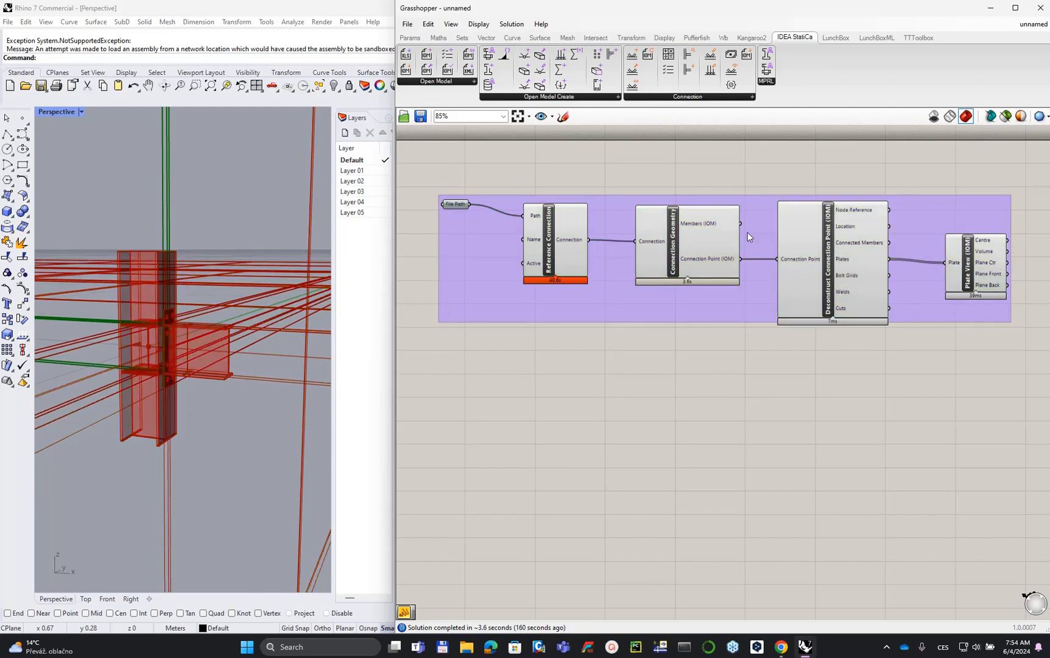